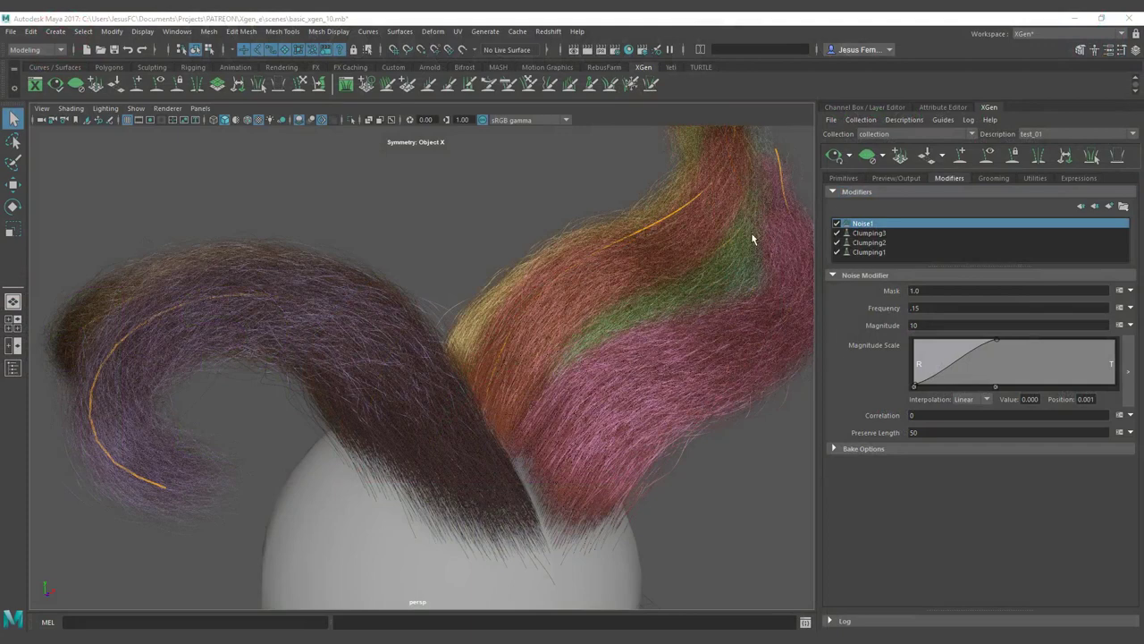
Step: Toggle the Noise1 modifier off and back on to compare the hair with and without frizz
{"action": "left_click_drag", "start_coordinate": [616, 304], "coordinate": [567, 317], "text": "alt"}
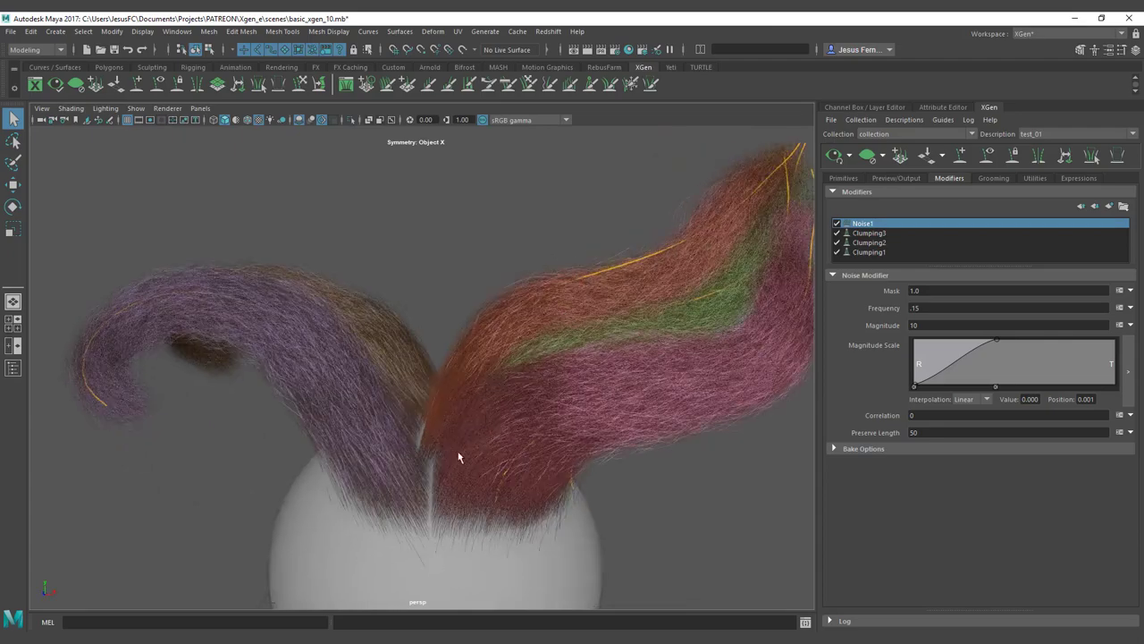
{"action": "left_click_drag", "start_coordinate": [527, 409], "coordinate": [485, 449], "text": "alt"}
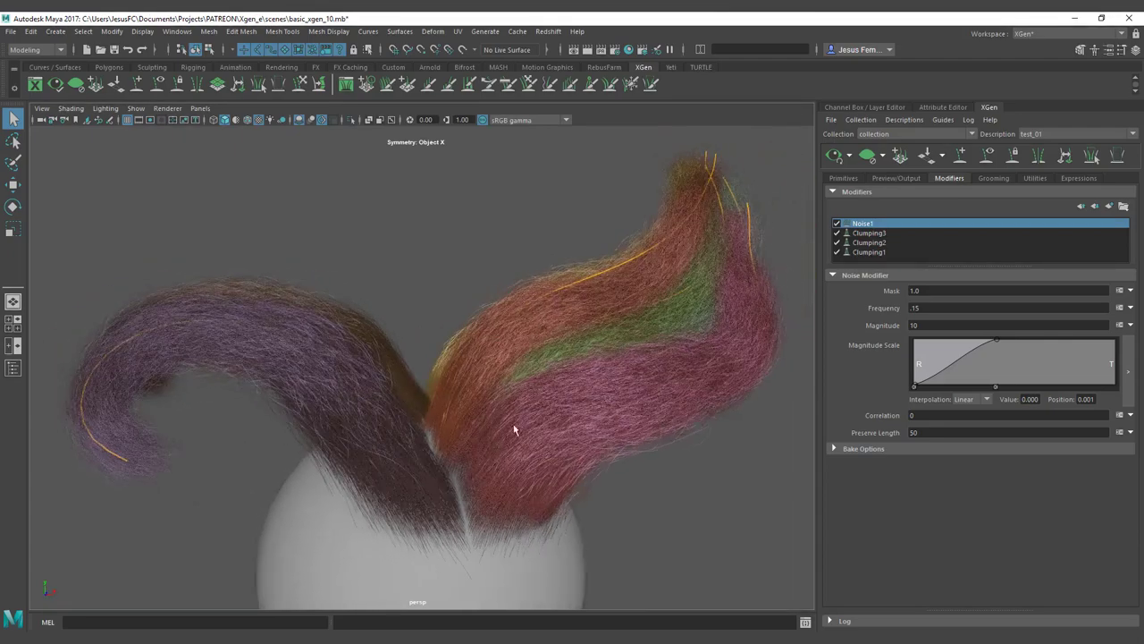
{"action": "left_click_drag", "start_coordinate": [554, 411], "coordinate": [641, 439], "text": "alt"}
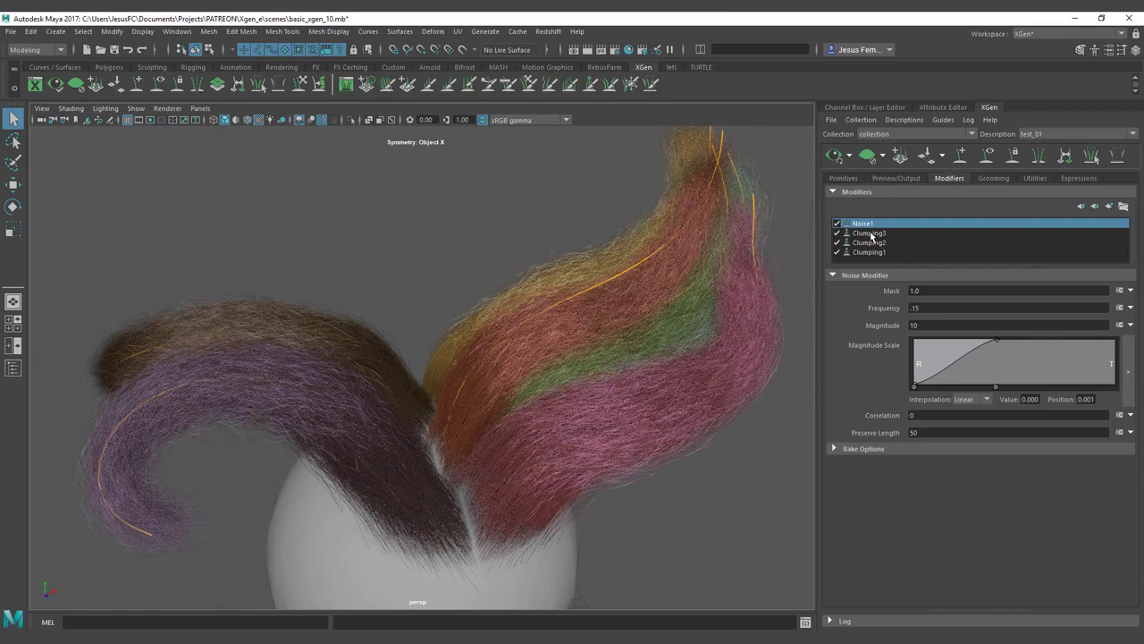
{"action": "left_click", "coordinate": [831, 225]}
{"action": "left_click", "coordinate": [837, 224]}
{"action": "mouse_move", "coordinate": [408, 345]}
{"action": "left_mouse_down", "text": "alt"}
{"action": "mouse_move", "coordinate": [378, 327]}
{"action": "mouse_move", "coordinate": [425, 340]}
{"action": "left_mouse_up", "text": "alt"}
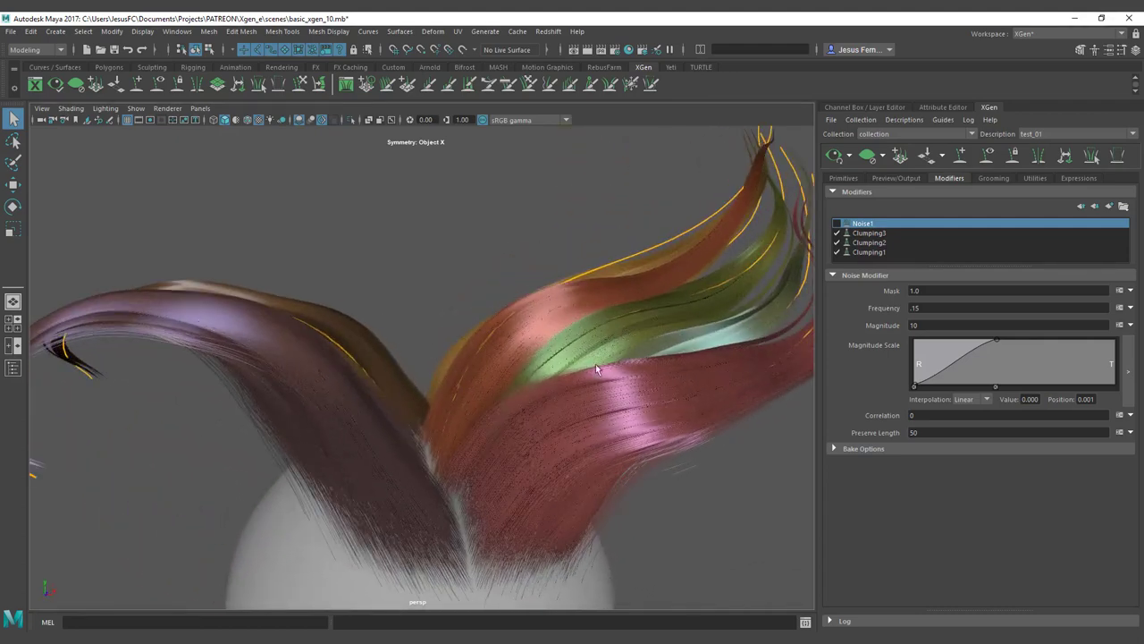
{"action": "left_click", "coordinate": [837, 224]}
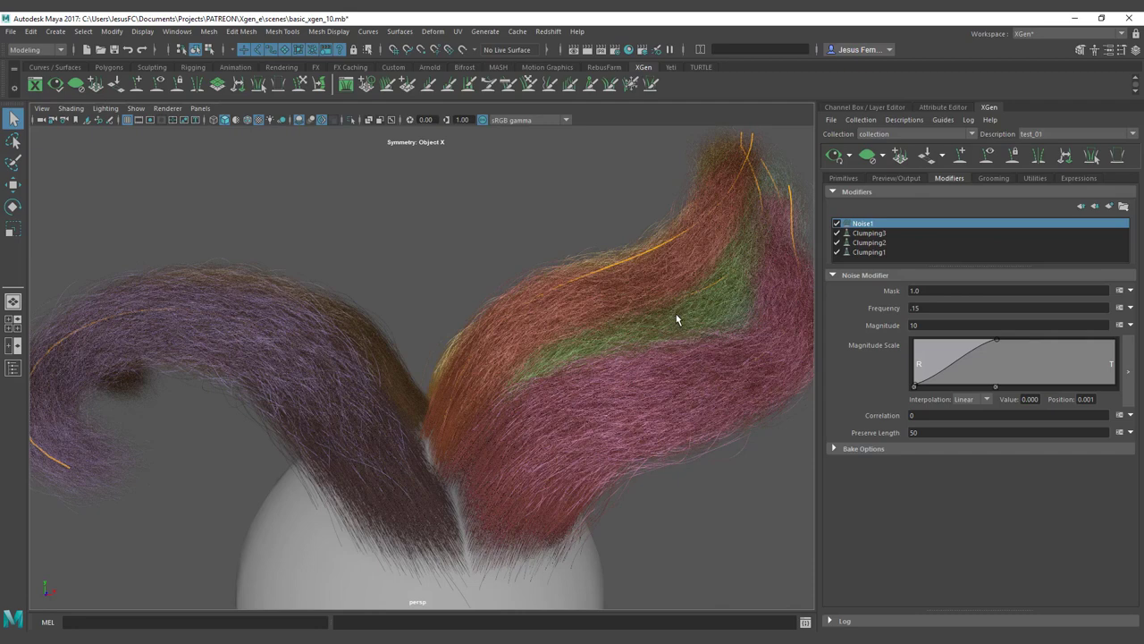
{"action": "left_click_drag", "start_coordinate": [653, 391], "coordinate": [564, 437], "text": "alt"}
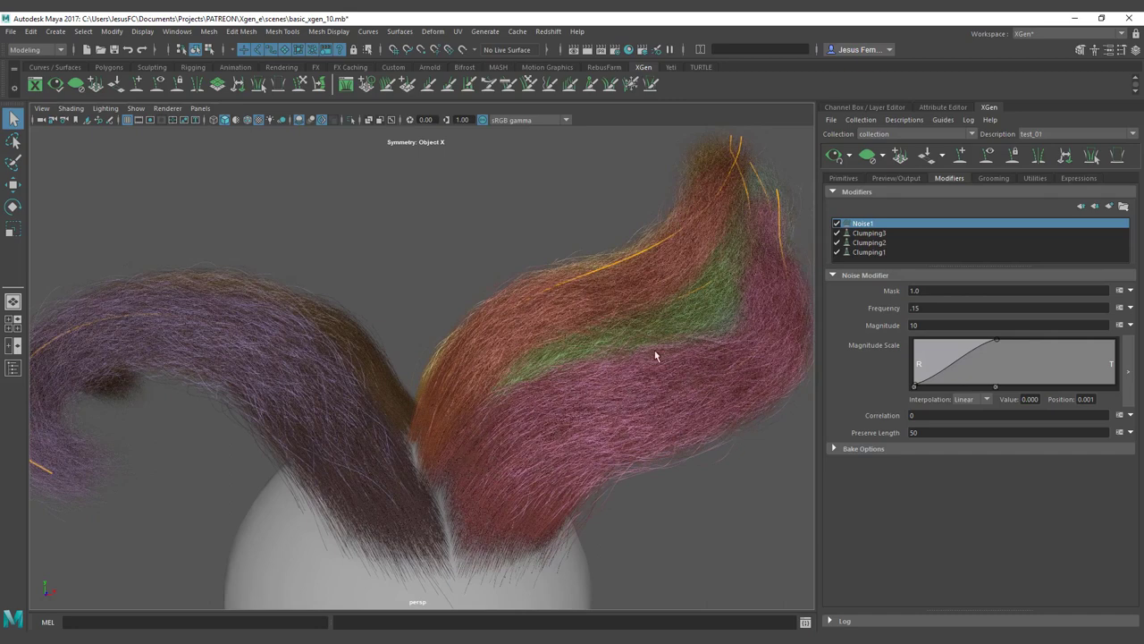
{"action": "mouse_move", "coordinate": [601, 255]}
{"action": "left_mouse_down", "text": "alt"}
{"action": "mouse_move", "coordinate": [669, 250]}
{"action": "mouse_move", "coordinate": [631, 271]}
{"action": "mouse_move", "coordinate": [598, 259]}
{"action": "mouse_move", "coordinate": [616, 259]}
{"action": "left_mouse_up", "text": "alt"}
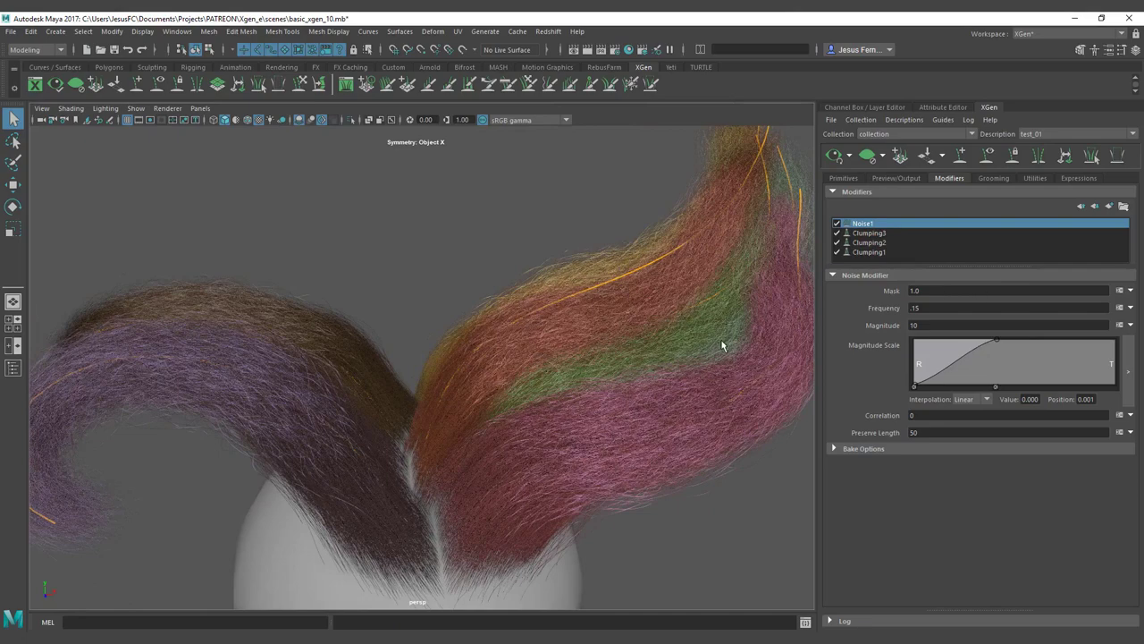
{"action": "left_click_drag", "start_coordinate": [662, 366], "coordinate": [676, 373], "text": "alt"}
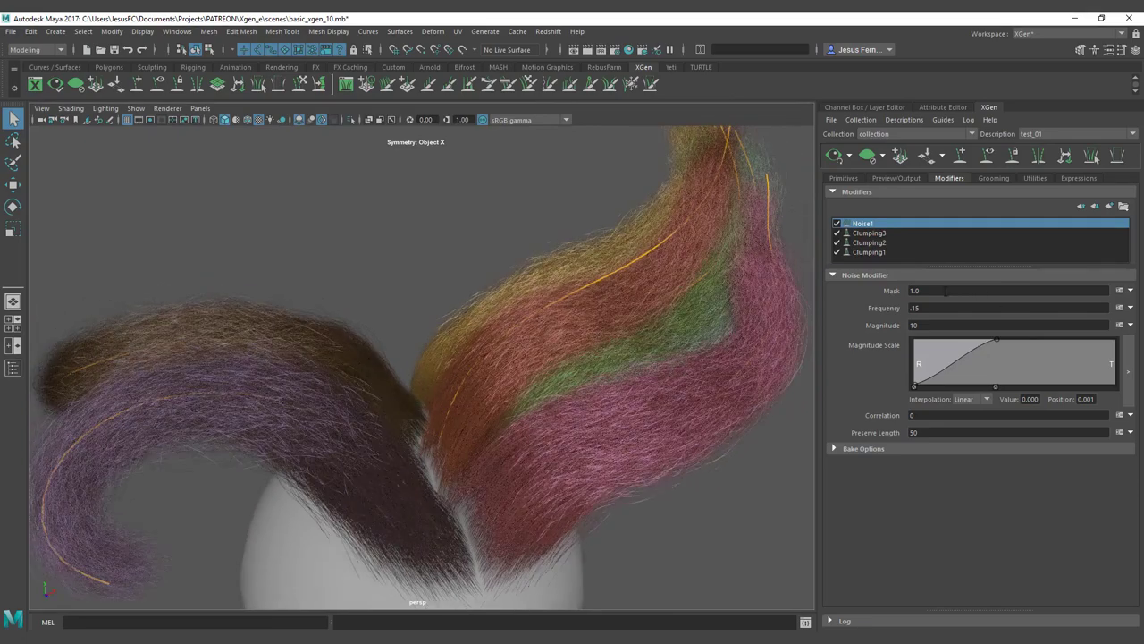
{"action": "left_click_drag", "start_coordinate": [800, 311], "coordinate": [785, 292], "text": "alt"}
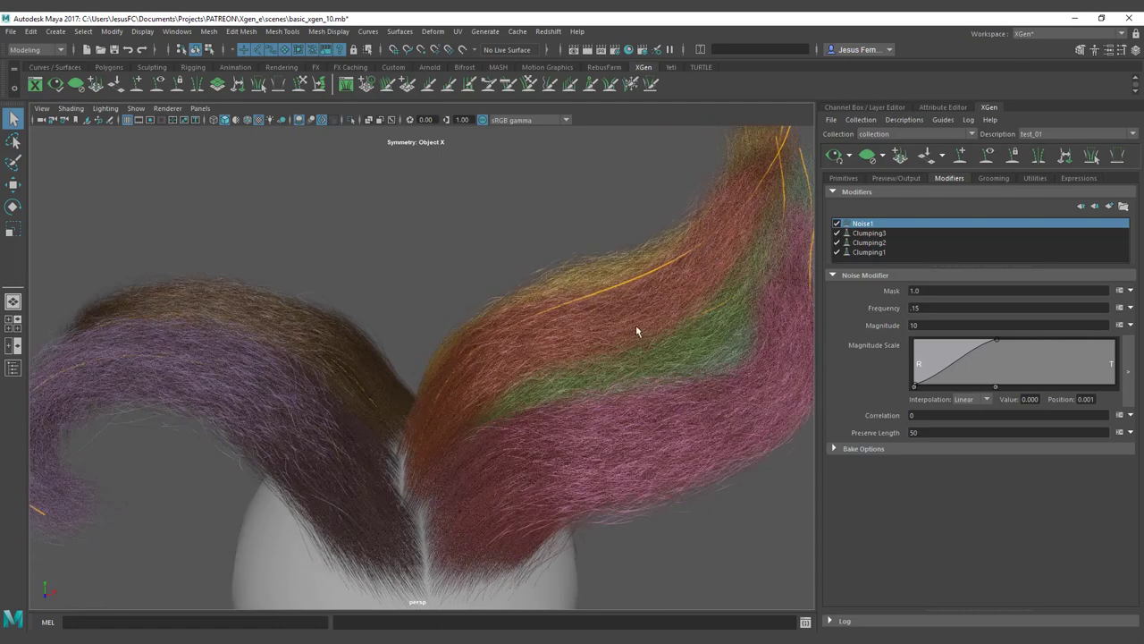
{"action": "left_click_drag", "start_coordinate": [638, 327], "coordinate": [602, 362], "text": "alt"}
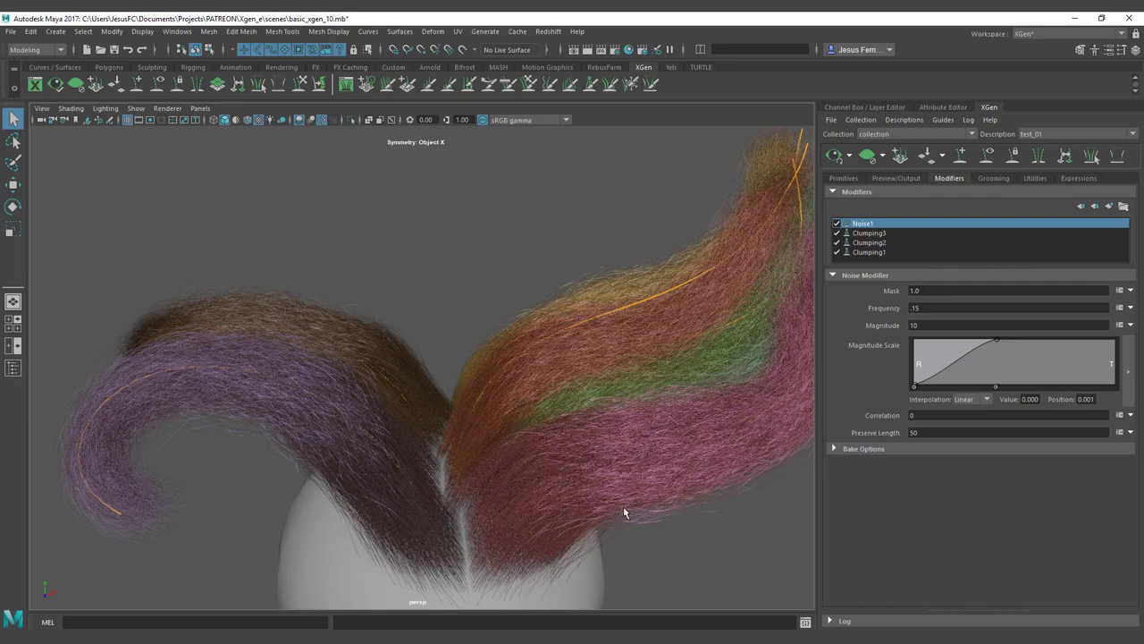
Step: Set the Noise1 Mask to 0.1 and inspect the smoother hair
{"action": "left_click", "coordinate": [916, 291]}
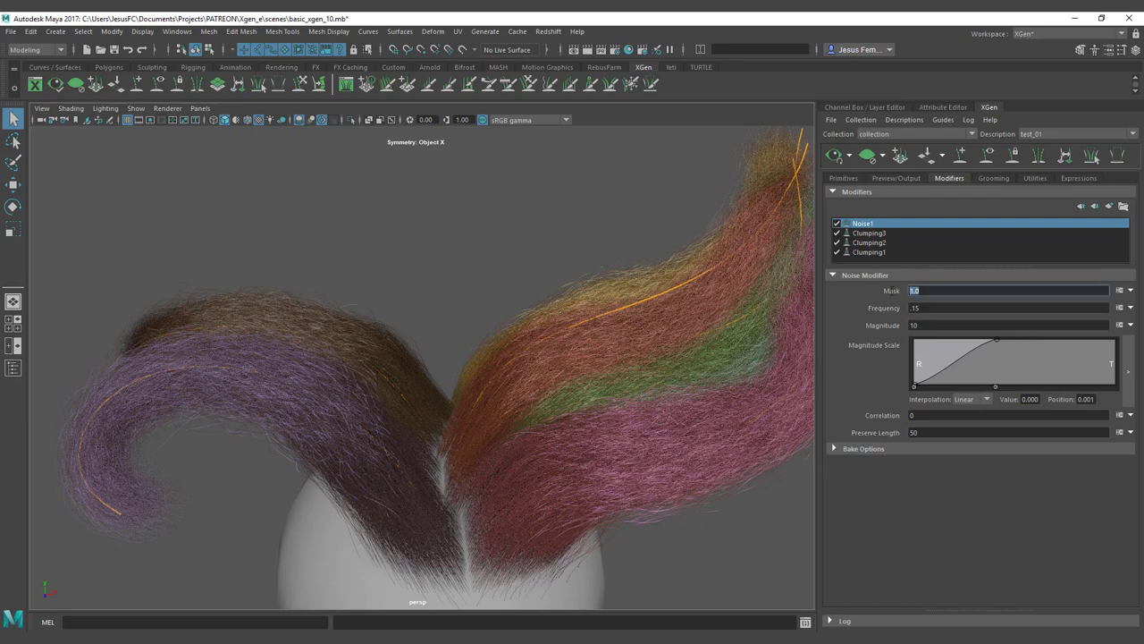
{"action": "type", "text": "0.1"}
{"action": "key", "text": "Return"}
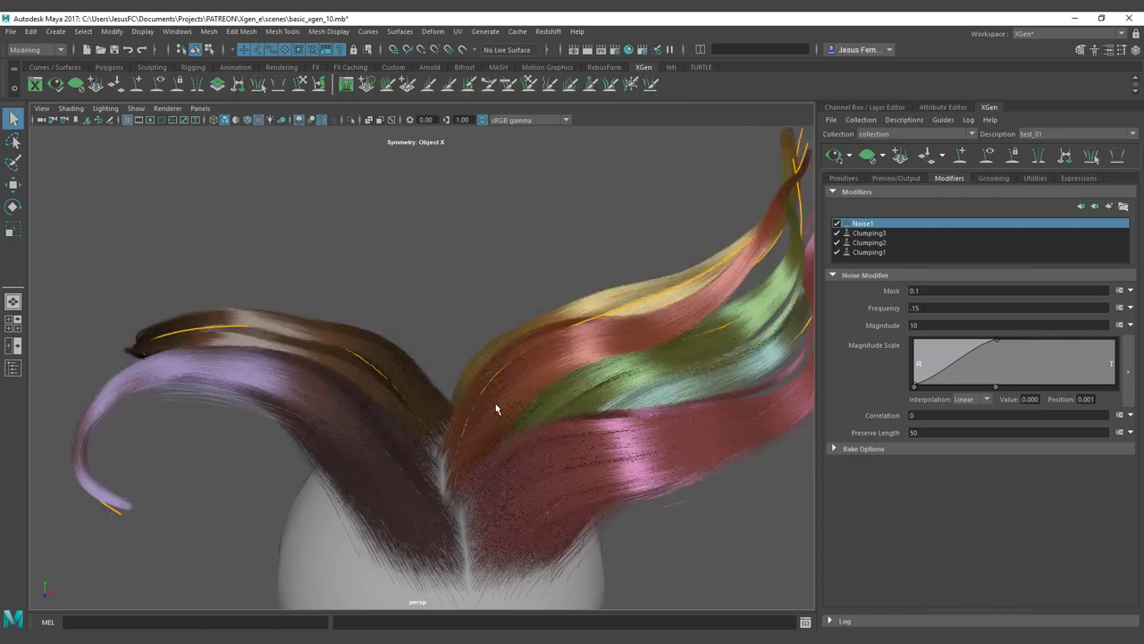
{"action": "mouse_move", "coordinate": [491, 404]}
{"action": "left_mouse_down", "text": "alt"}
{"action": "mouse_move", "coordinate": [542, 408]}
{"action": "mouse_move", "coordinate": [491, 393]}
{"action": "left_mouse_up", "text": "alt"}
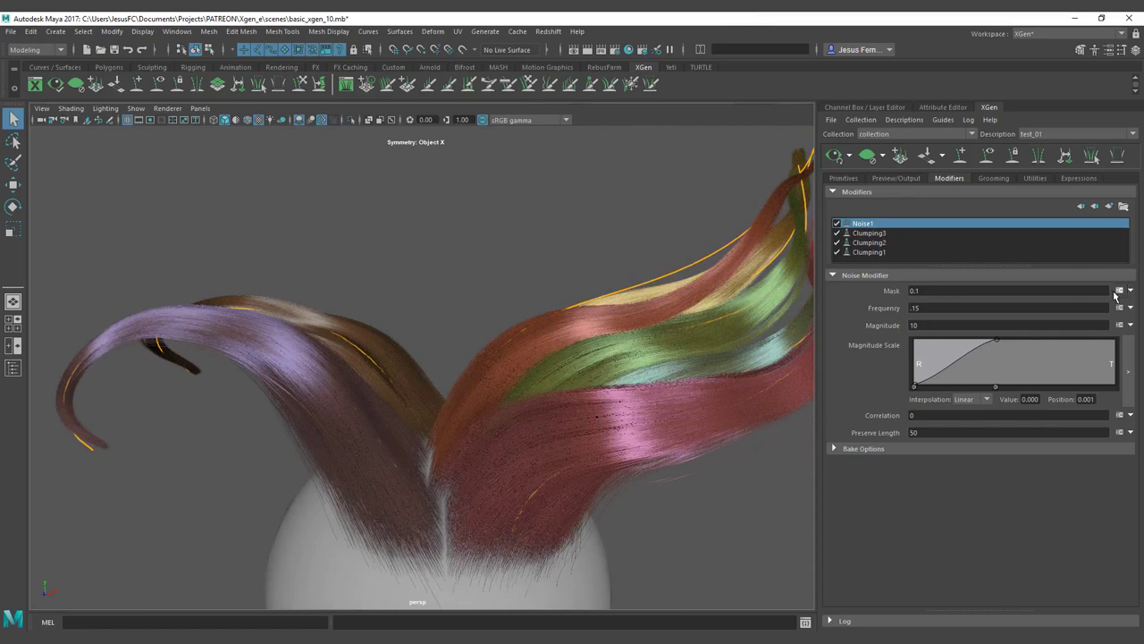
{"action": "left_click_drag", "start_coordinate": [664, 368], "coordinate": [682, 373], "text": "alt"}
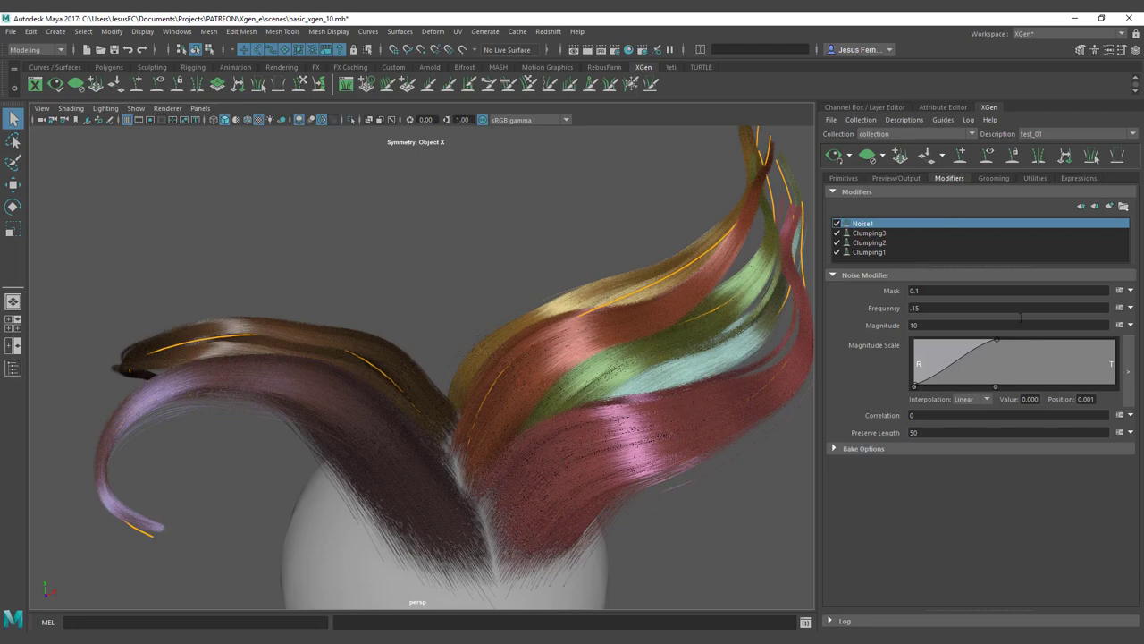
Step: Replace the mask's 0.1 with rand(0,0.2) in the Expression Editor and apply it
{"action": "left_click", "coordinate": [1119, 291]}
{"action": "left_click", "coordinate": [358, 348]}
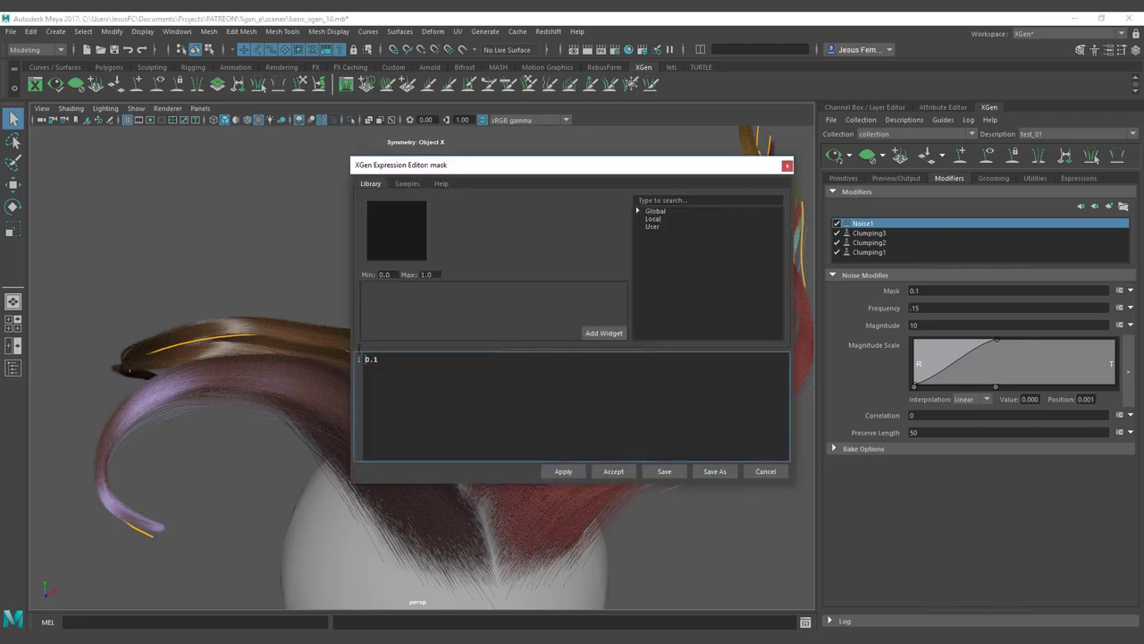
{"action": "key", "text": "ctrl+a"}
{"action": "left_click_drag", "start_coordinate": [400, 170], "coordinate": [422, 172]}
{"action": "type", "text": "rand()"}
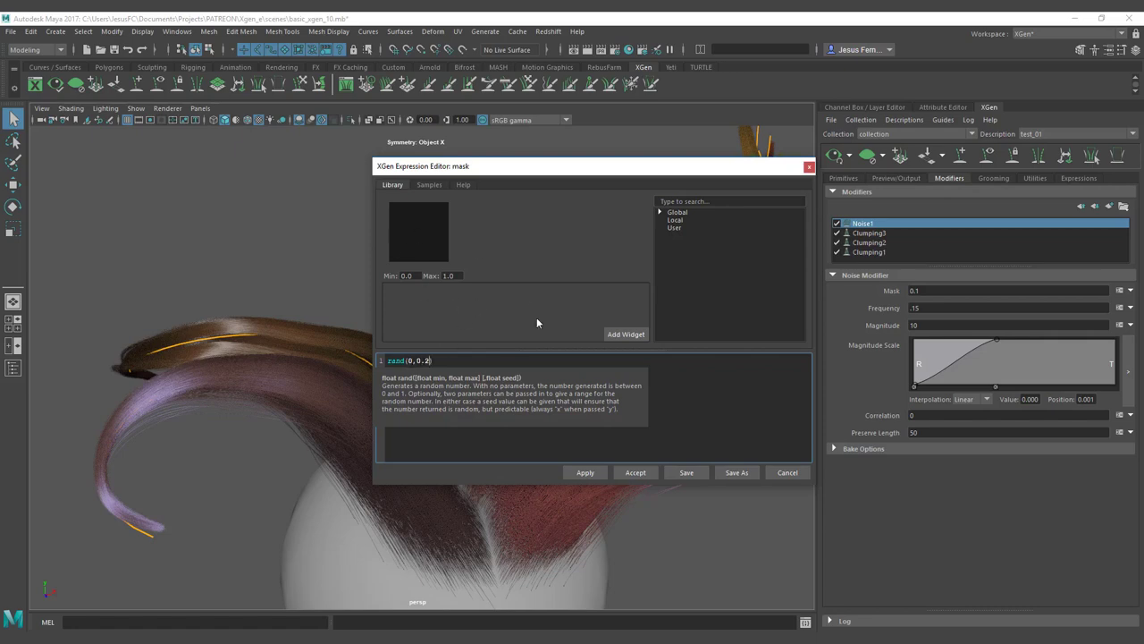
{"action": "left_click", "coordinate": [585, 471]}
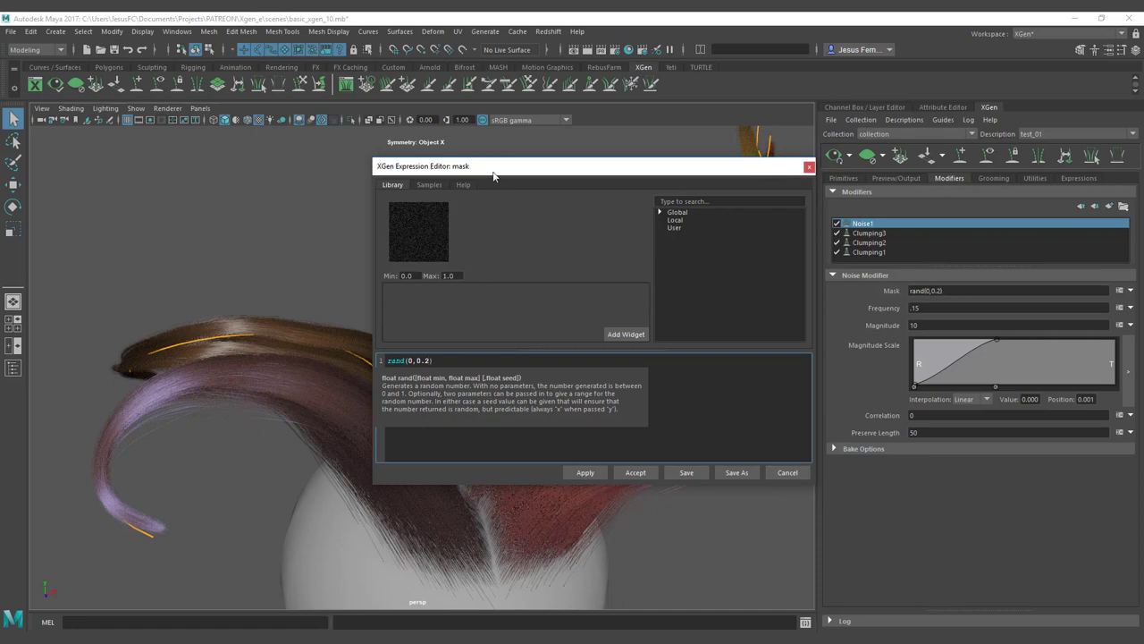
{"action": "left_click_drag", "start_coordinate": [498, 168], "coordinate": [681, 158]}
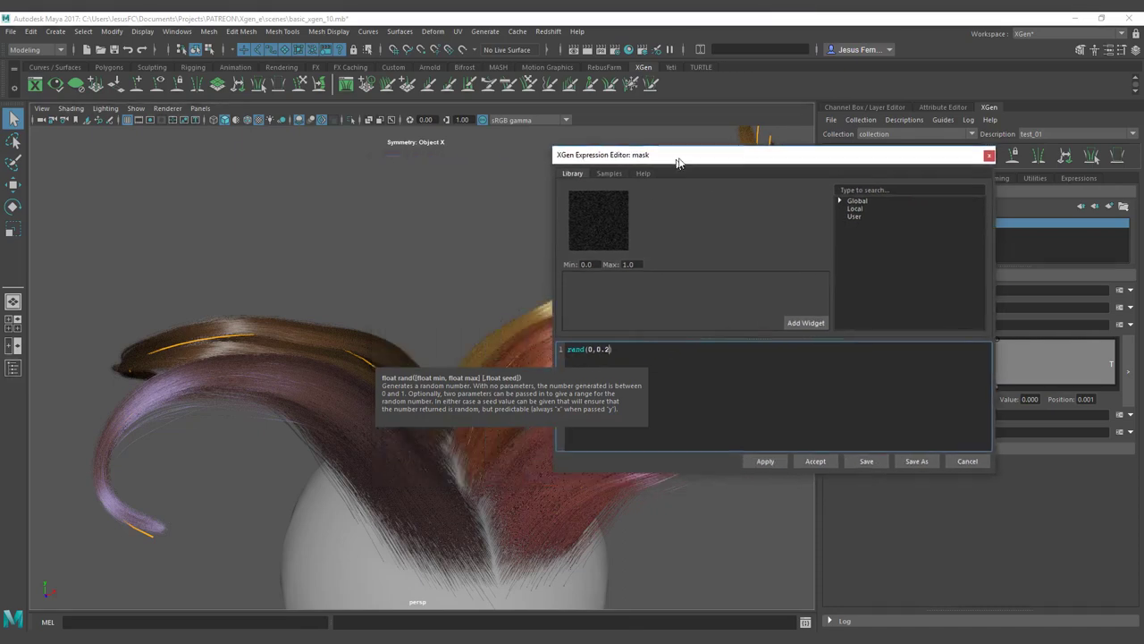
Step: Cancel the Expression Editor and toggle Noise1 off and back on to compare
{"action": "left_click", "coordinate": [972, 461]}
{"action": "left_click_drag", "start_coordinate": [613, 332], "coordinate": [653, 338], "text": "alt"}
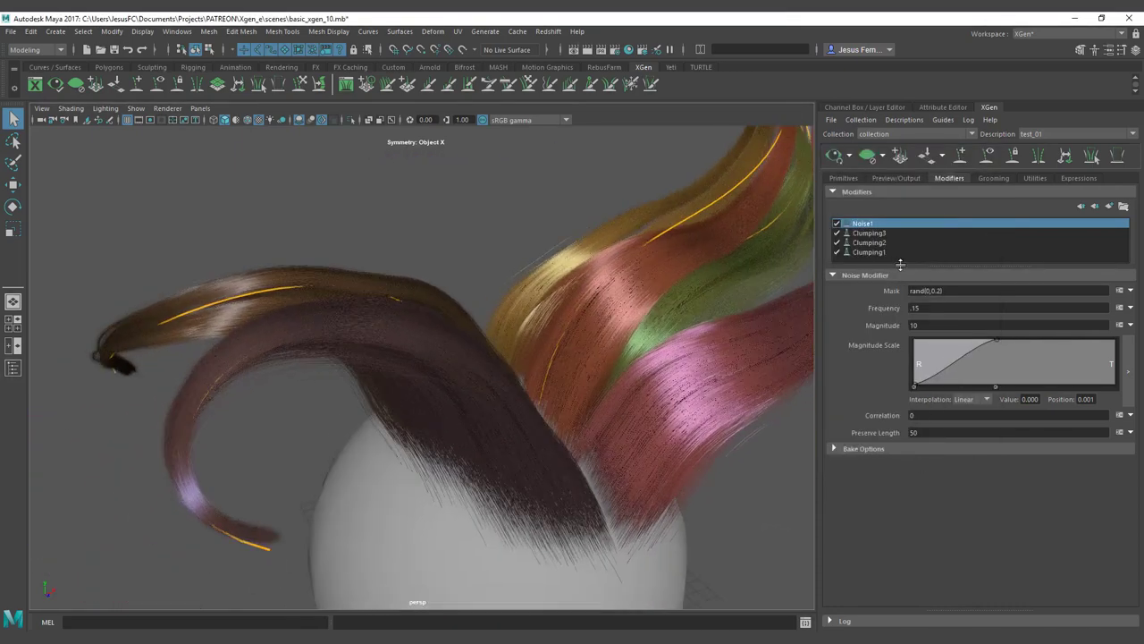
{"action": "left_click", "coordinate": [837, 223]}
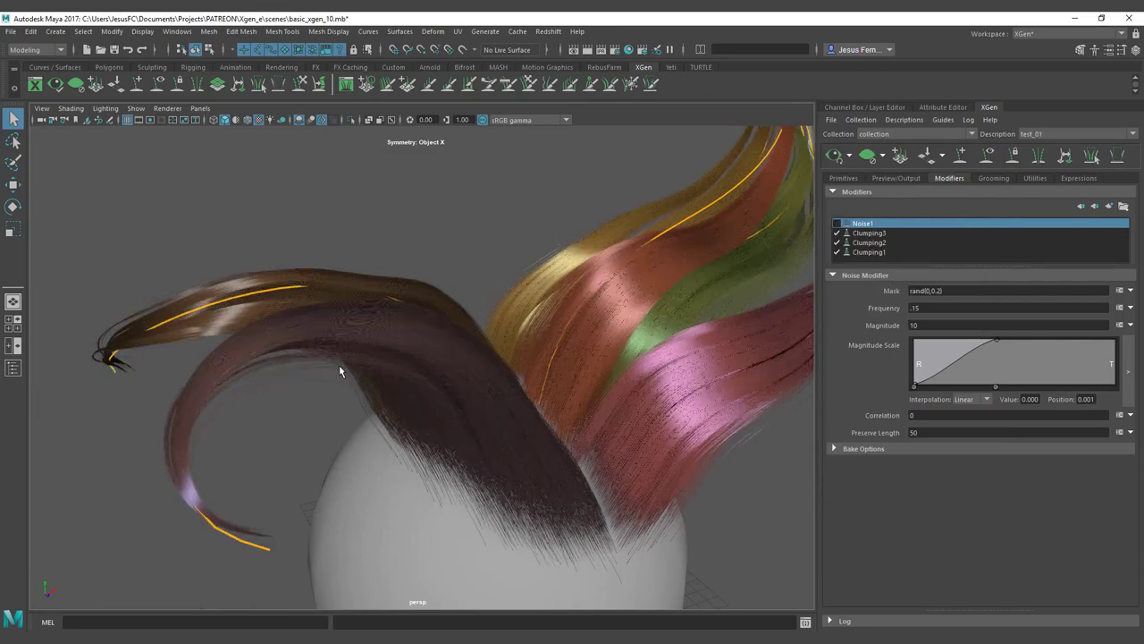
{"action": "left_click", "coordinate": [837, 223]}
Step: Re-enter rand(0,0.2) in the Mask field and inspect the stray hairs
{"action": "left_click", "coordinate": [937, 291]}
{"action": "type", "text": "0.2"}
{"action": "key", "text": "Return"}
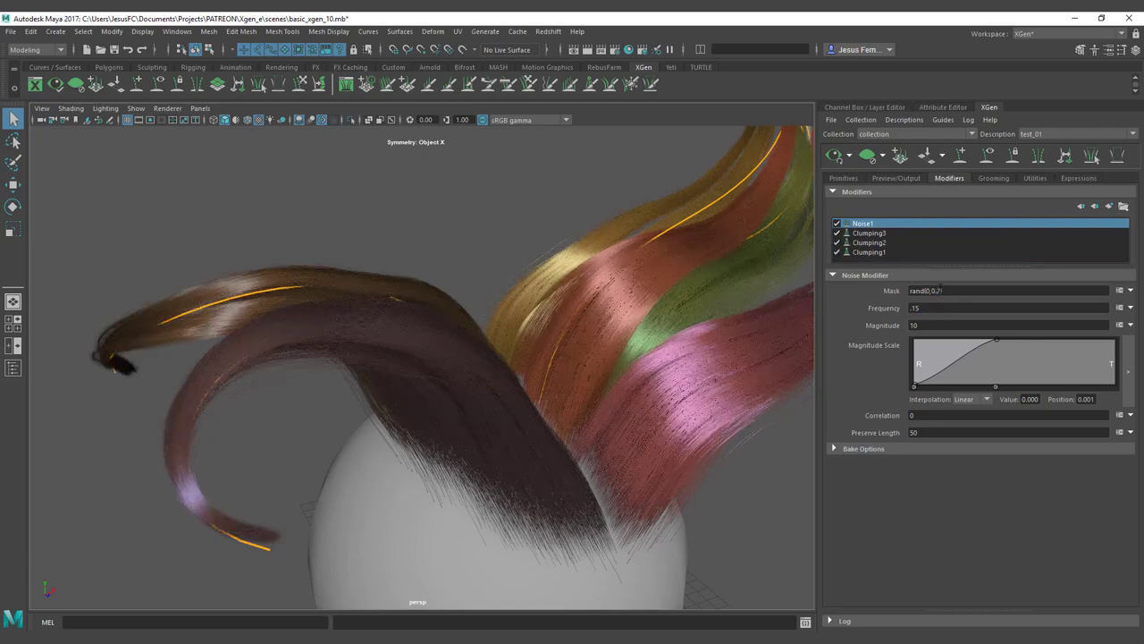
{"action": "left_click_drag", "start_coordinate": [729, 335], "coordinate": [633, 350], "text": "alt"}
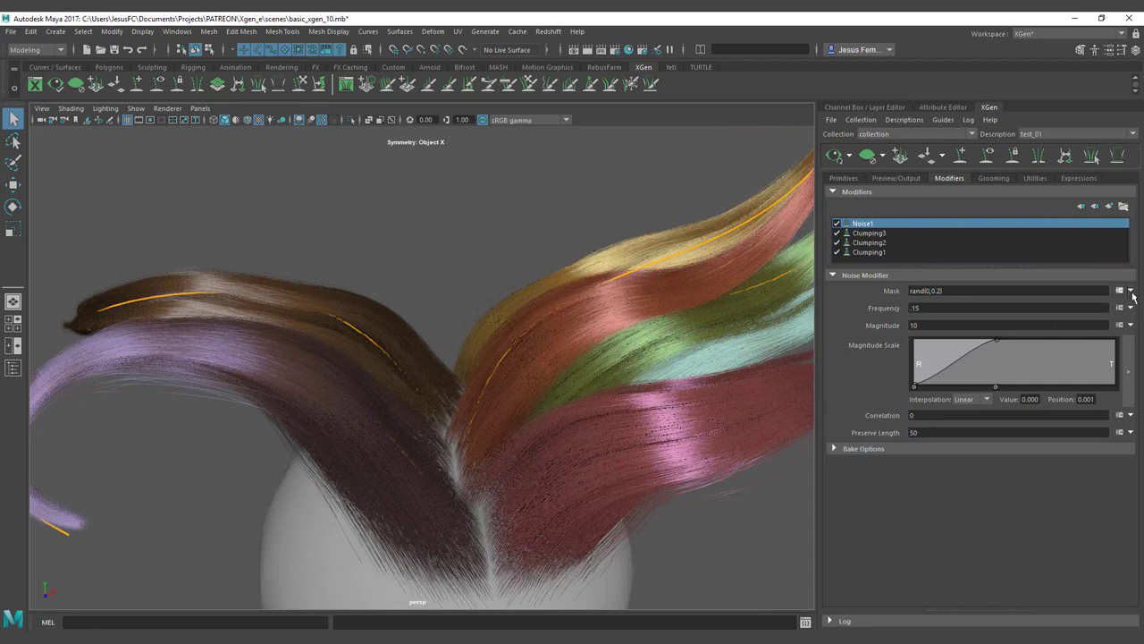
Step: Load the samples > Color > noiseC expression into the Noise1 mask
{"action": "left_click", "coordinate": [1130, 290]}
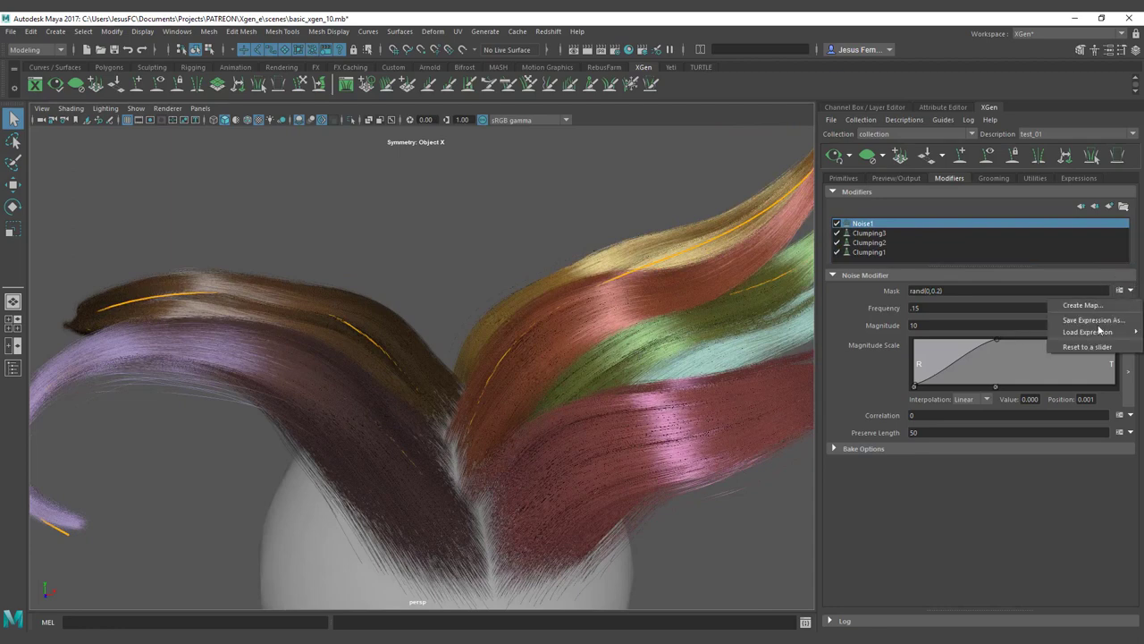
{"action": "mouse_move", "coordinate": [1117, 336]}
{"action": "mouse_move", "coordinate": [1011, 349]}
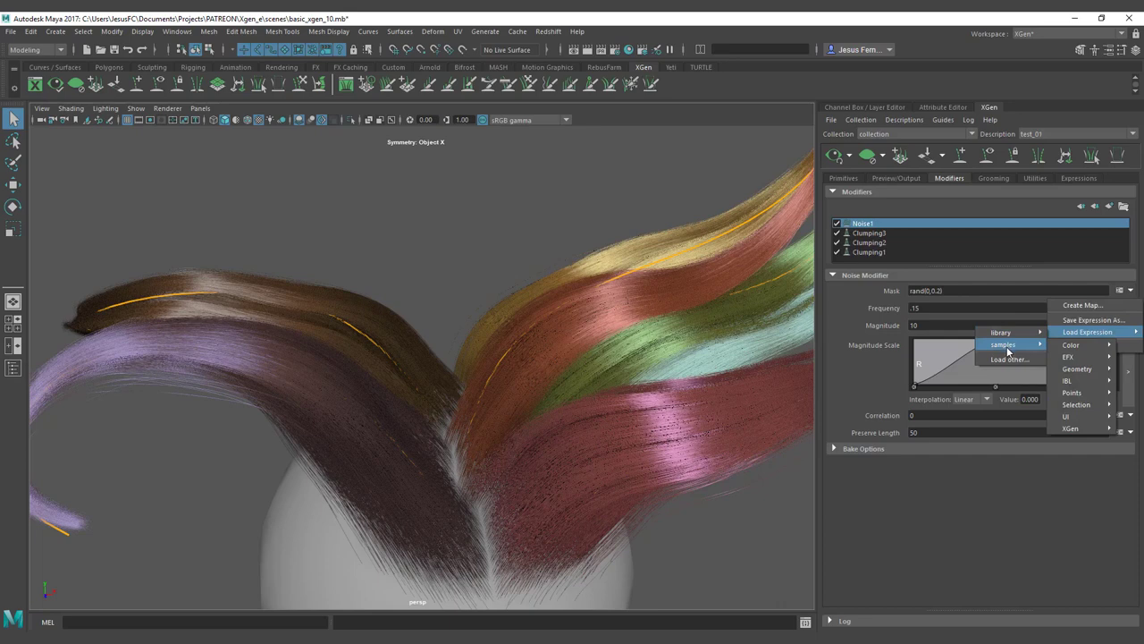
{"action": "mouse_move", "coordinate": [1069, 349]}
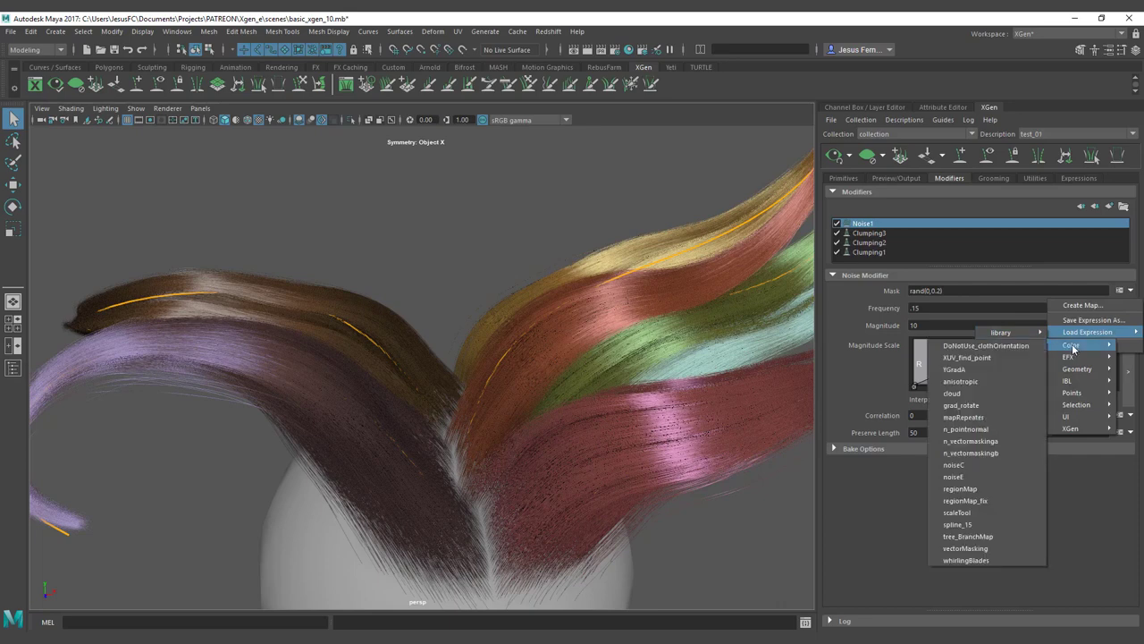
{"action": "left_click", "coordinate": [965, 467]}
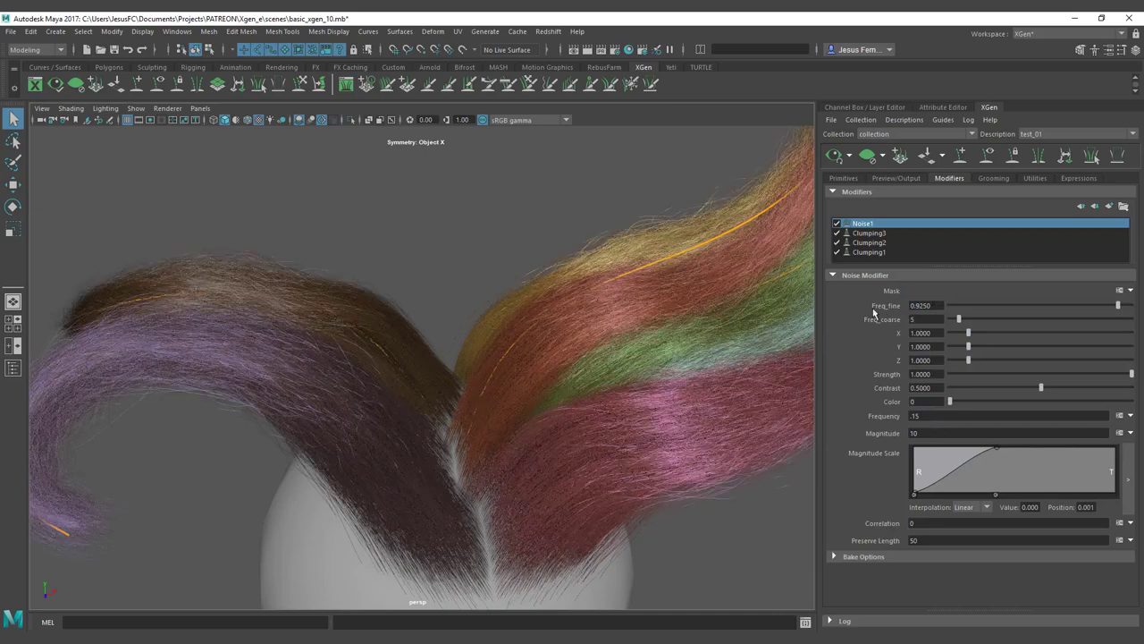
{"action": "left_click_drag", "start_coordinate": [715, 325], "coordinate": [653, 323], "text": "alt"}
Step: Set freq_fine, Contrast and Color to 1 and freq_coarse to 87 in the mask expression
{"action": "left_click", "coordinate": [1120, 292]}
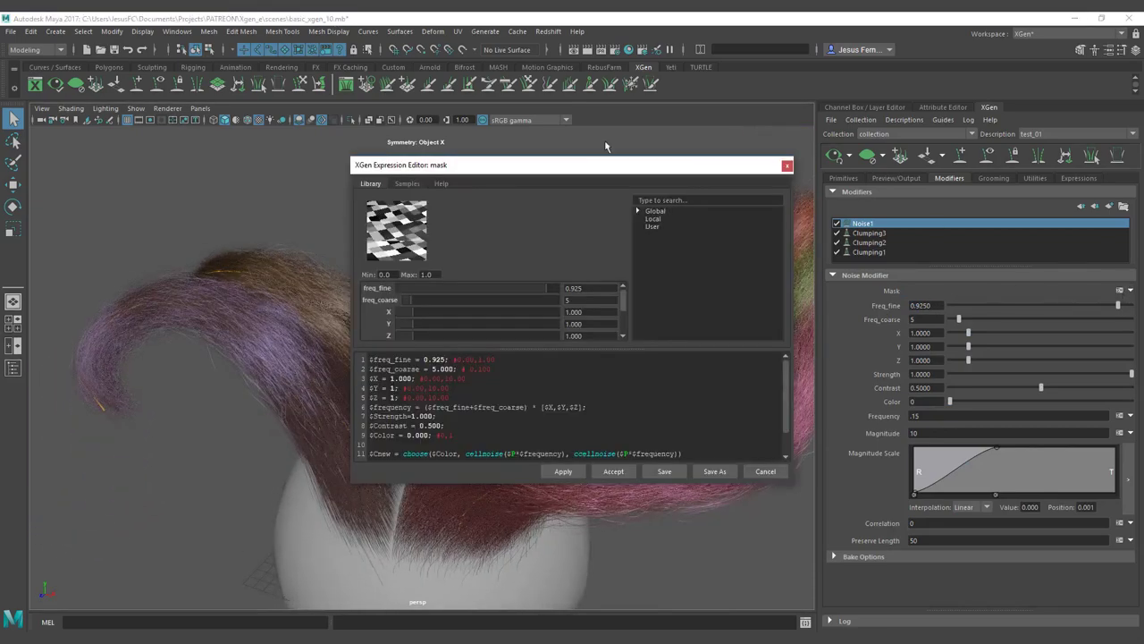
{"action": "left_click_drag", "start_coordinate": [538, 288], "coordinate": [574, 282]}
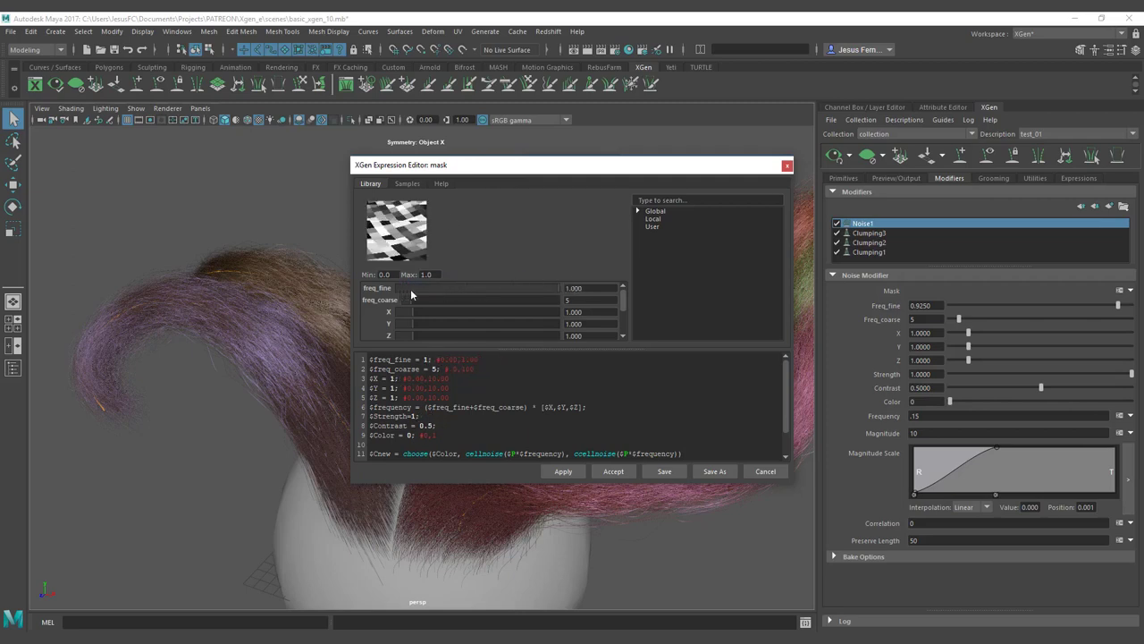
{"action": "left_click_drag", "start_coordinate": [413, 301], "coordinate": [509, 304]}
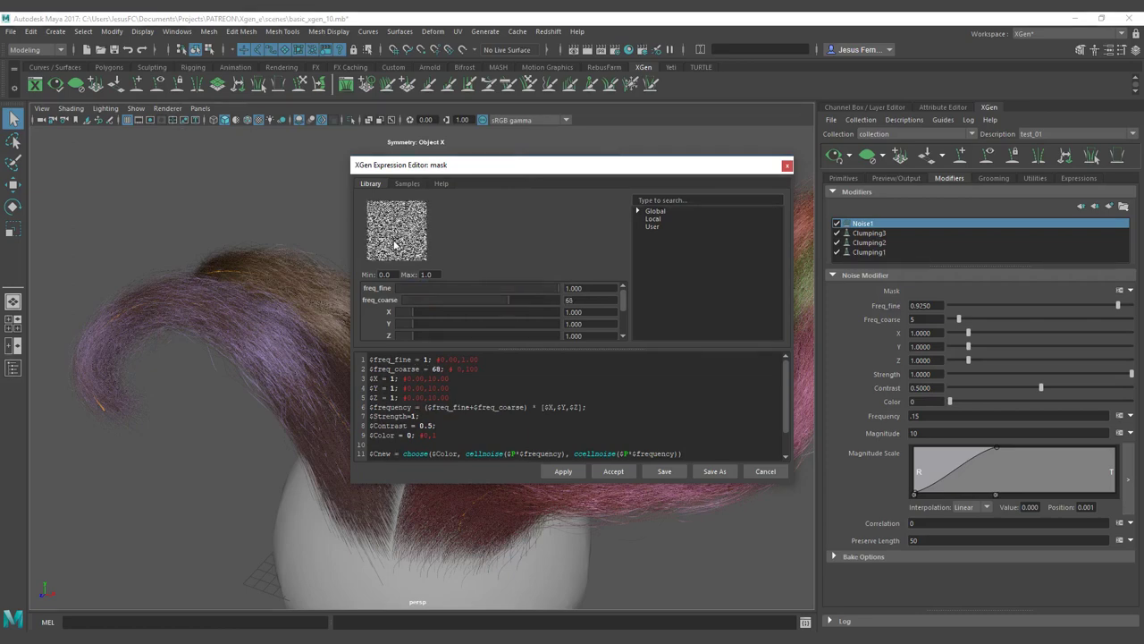
{"action": "scroll", "coordinate": [394, 315], "scroll_direction": "down", "scroll_amount": 3}
{"action": "left_click_drag", "start_coordinate": [475, 309], "coordinate": [583, 314]}
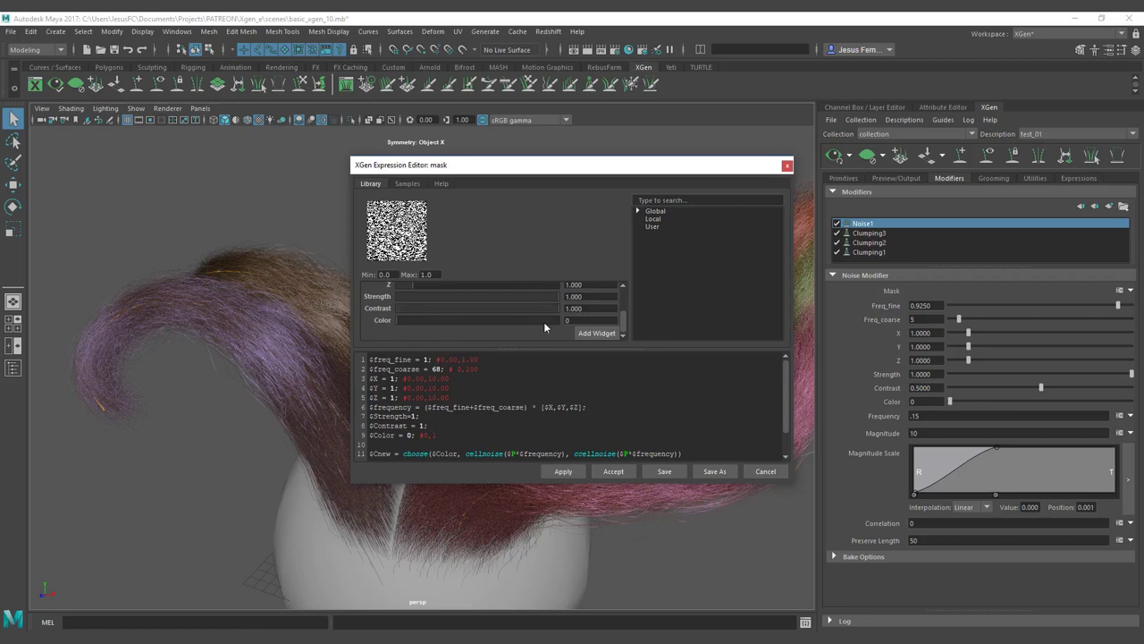
{"action": "left_click_drag", "start_coordinate": [543, 322], "coordinate": [284, 323]}
{"action": "scroll", "coordinate": [422, 320], "scroll_direction": "up", "scroll_amount": 2}
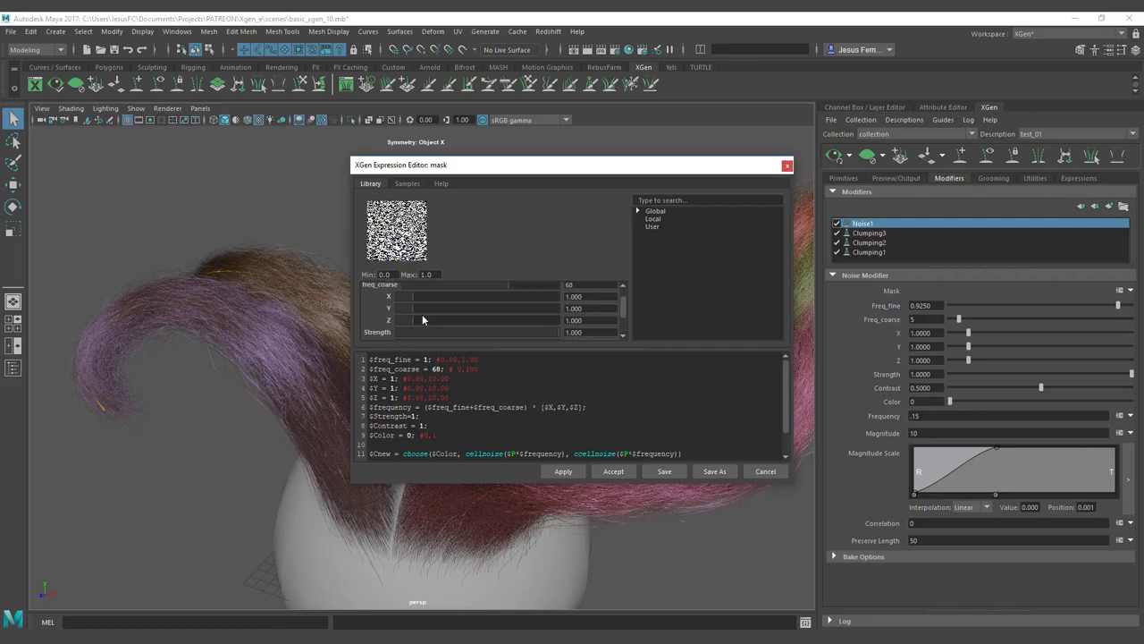
{"action": "scroll", "coordinate": [415, 320], "scroll_direction": "up", "scroll_amount": 1}
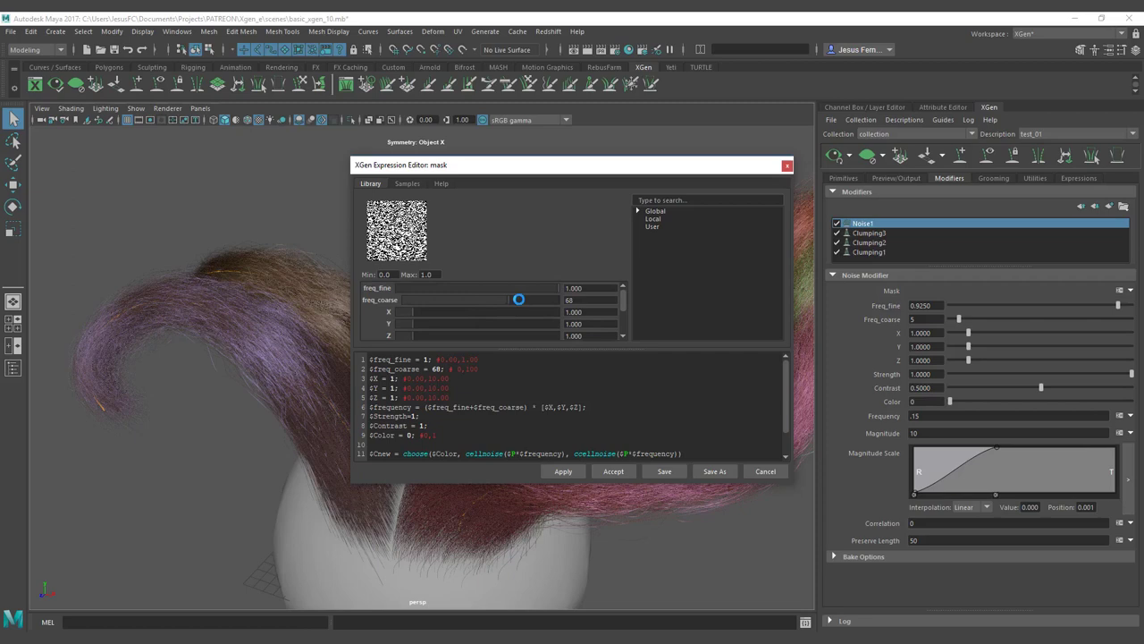
{"action": "left_click_drag", "start_coordinate": [519, 299], "coordinate": [540, 301]}
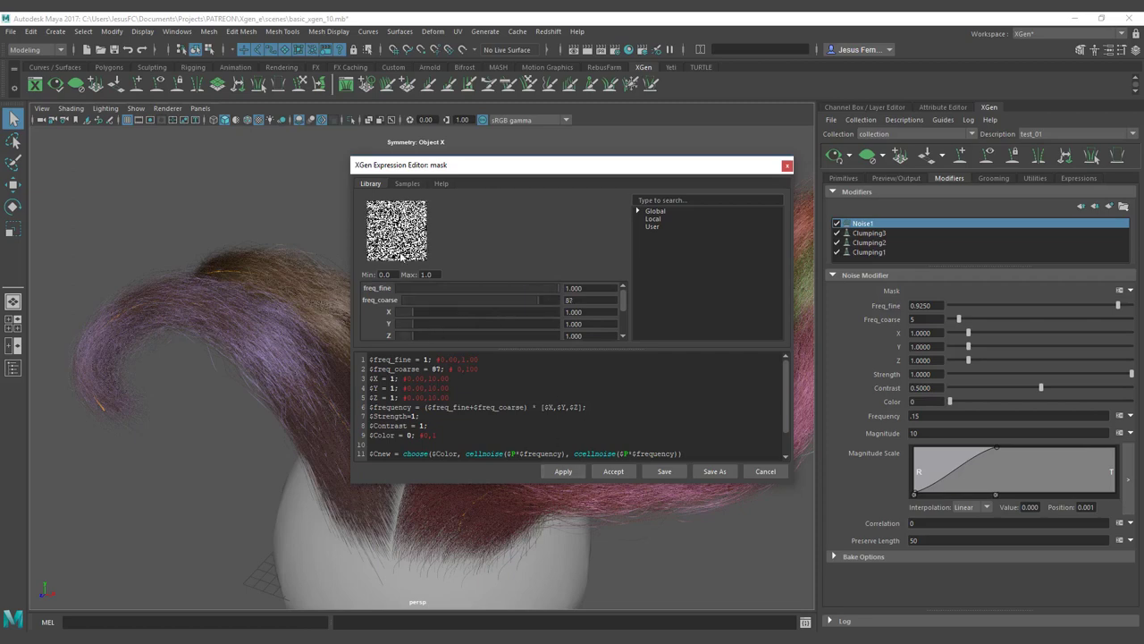
Step: Apply the edited noise expression, close the editor, and inspect the groom
{"action": "left_click", "coordinate": [563, 472]}
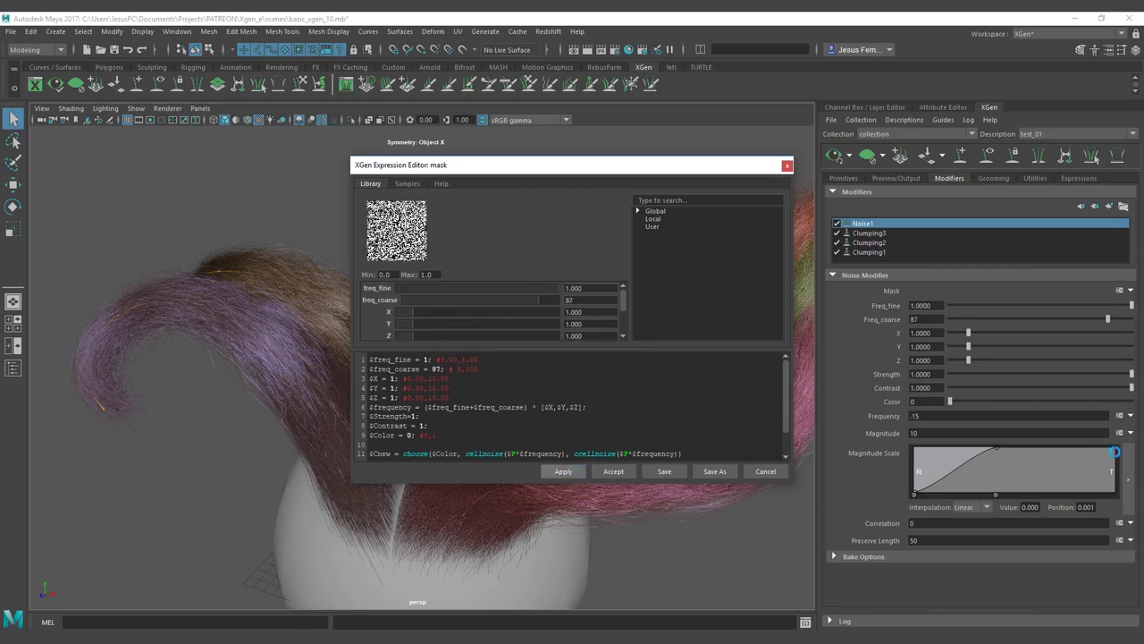
{"action": "left_click", "coordinate": [765, 471]}
{"action": "left_click_drag", "start_coordinate": [758, 475], "coordinate": [611, 434], "text": "alt"}
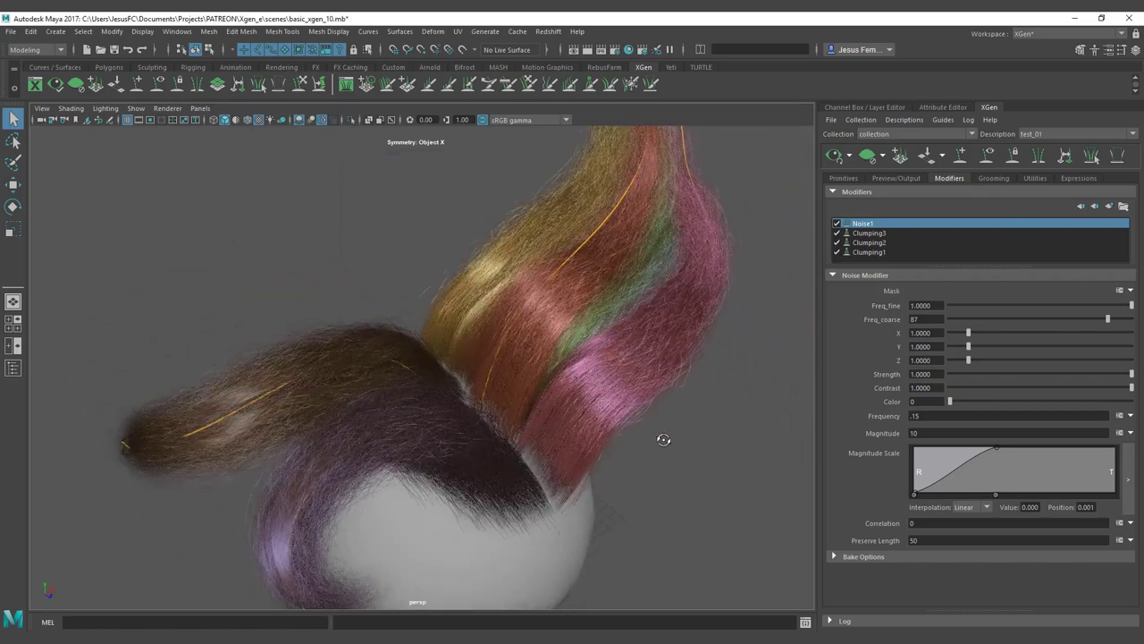
{"action": "left_click_drag", "start_coordinate": [663, 439], "coordinate": [587, 416], "text": "alt"}
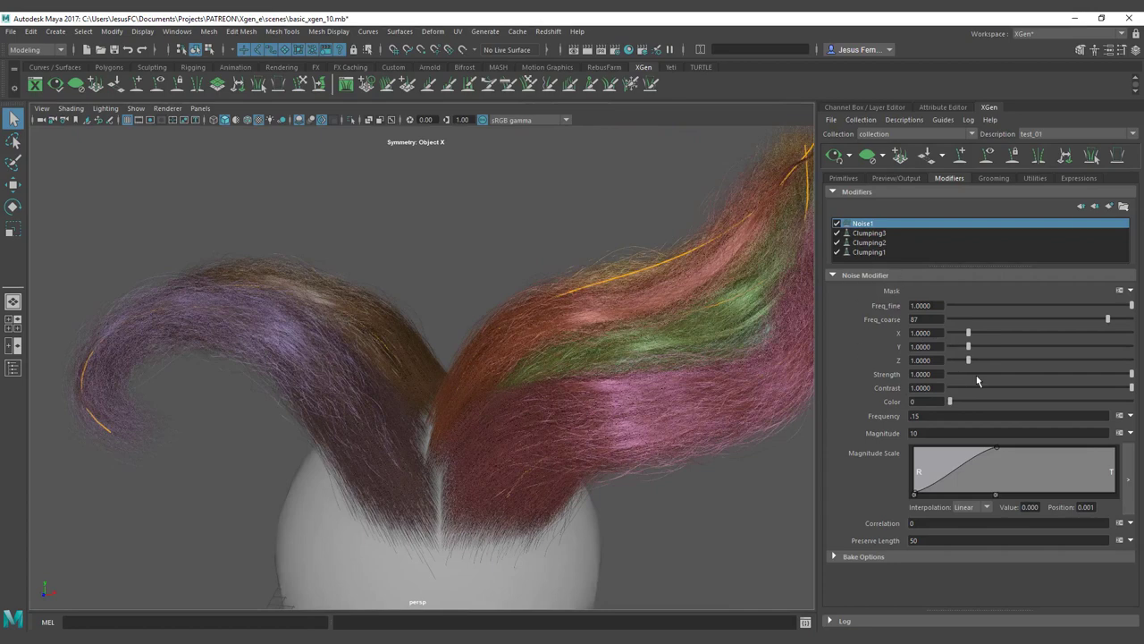
{"action": "left_click_drag", "start_coordinate": [433, 297], "coordinate": [448, 315], "text": "alt"}
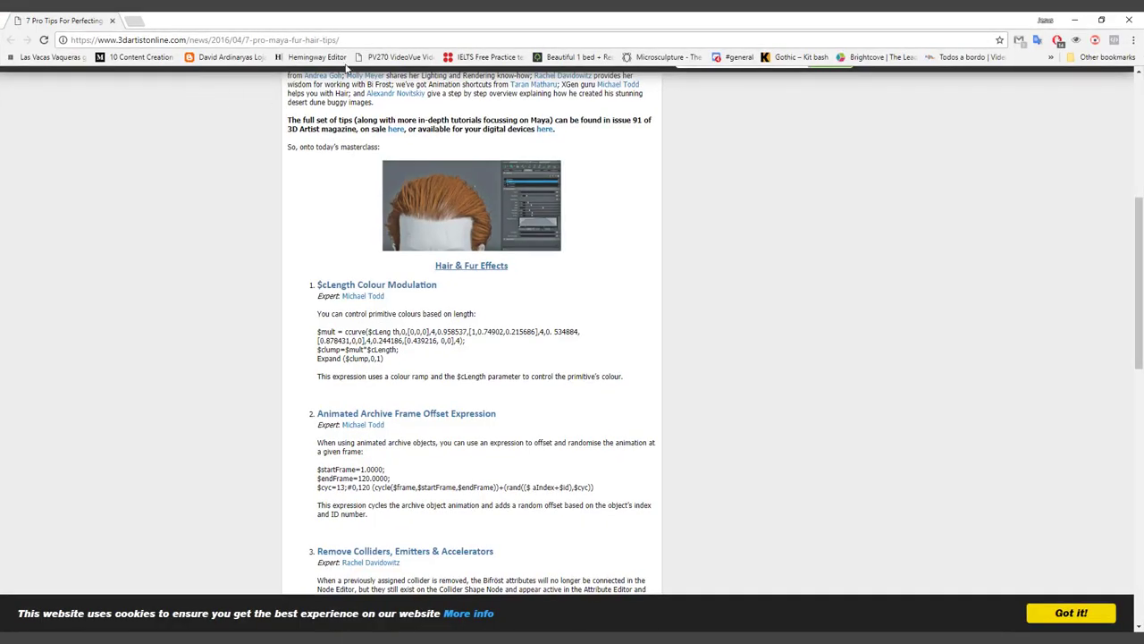
Step: Scroll the 3DArtist hair-tips article down to the Stray Hair Usage tip
{"action": "scroll", "coordinate": [413, 173], "scroll_direction": "up", "scroll_amount": 5}
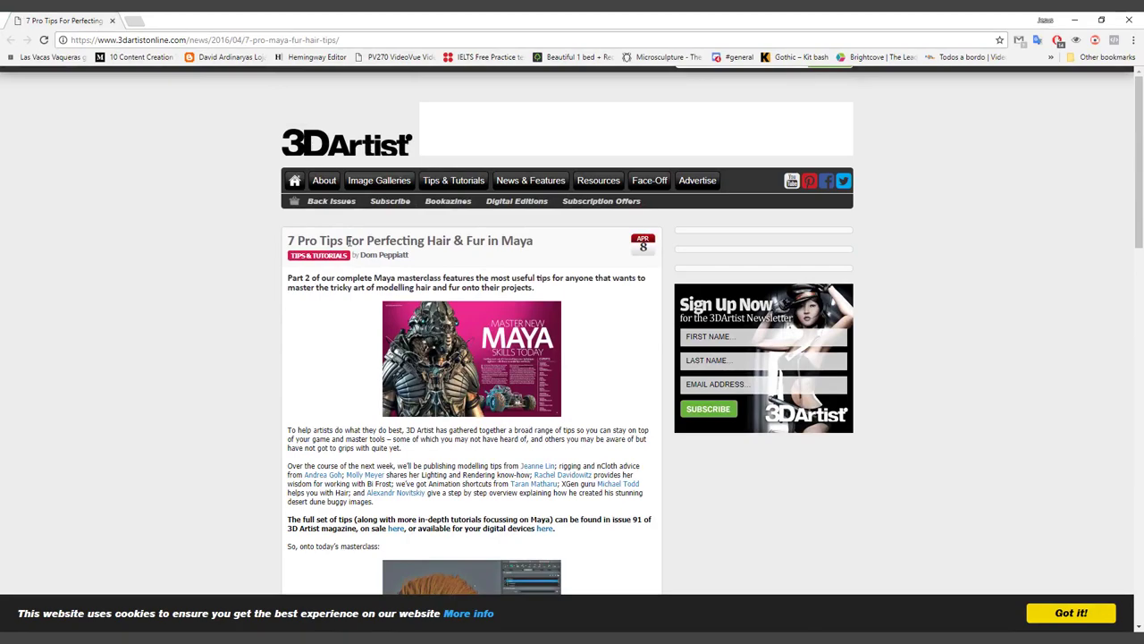
{"action": "scroll", "coordinate": [384, 320], "scroll_direction": "down", "scroll_amount": 3}
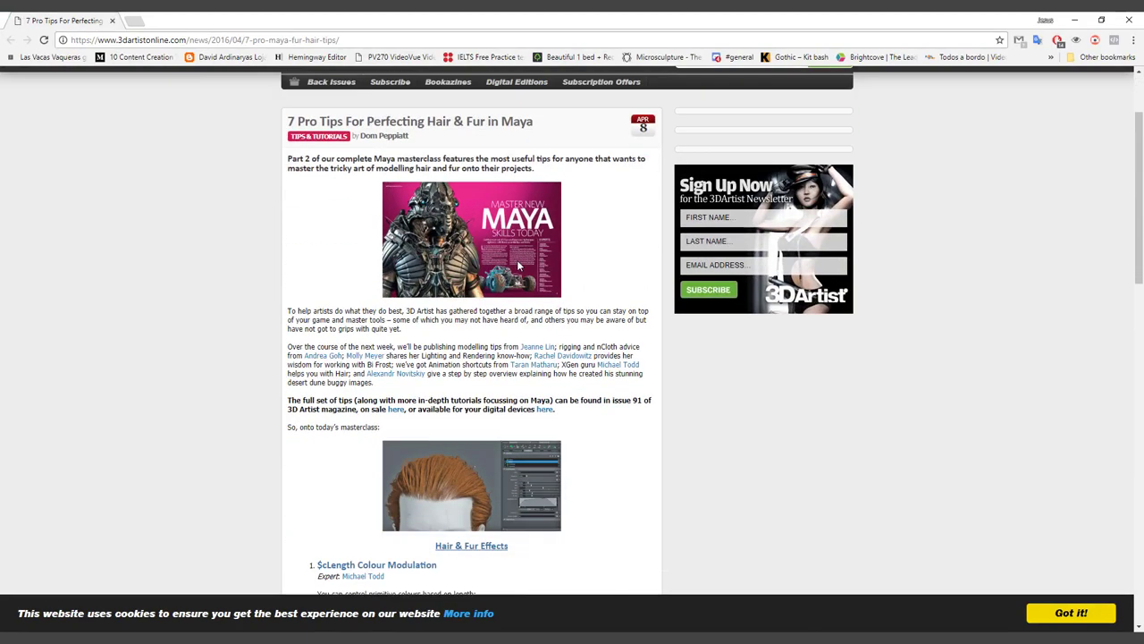
{"action": "scroll", "coordinate": [384, 320], "scroll_direction": "down", "scroll_amount": 1}
{"action": "left_click_drag", "start_coordinate": [386, 397], "coordinate": [341, 397]}
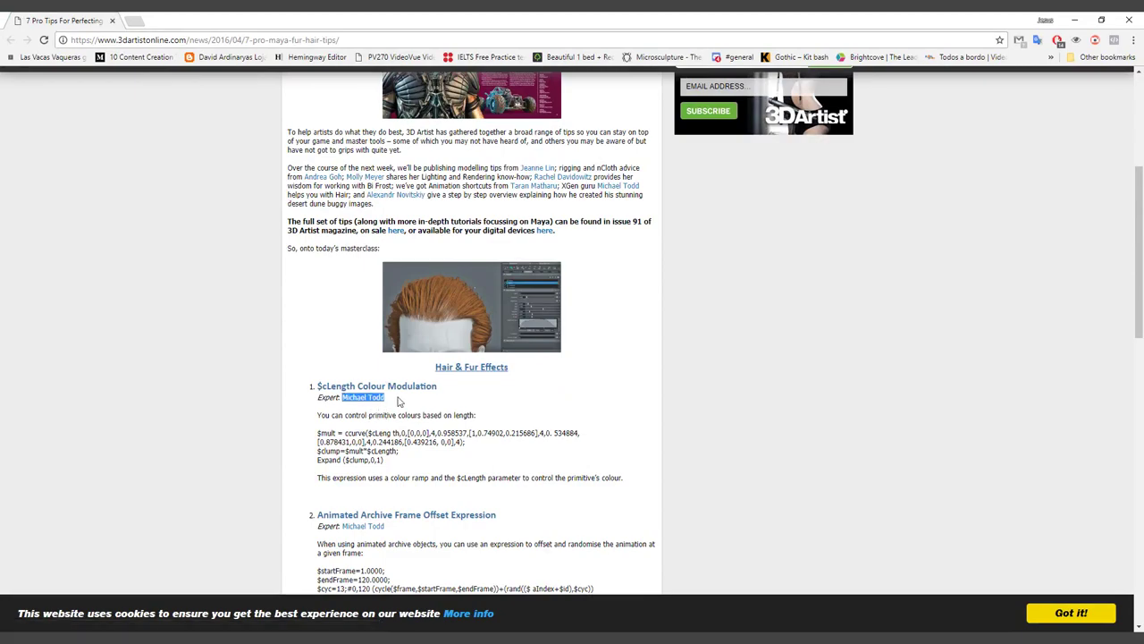
{"action": "scroll", "coordinate": [530, 391], "scroll_direction": "down", "scroll_amount": 2}
{"action": "scroll", "coordinate": [622, 368], "scroll_direction": "down", "scroll_amount": 8}
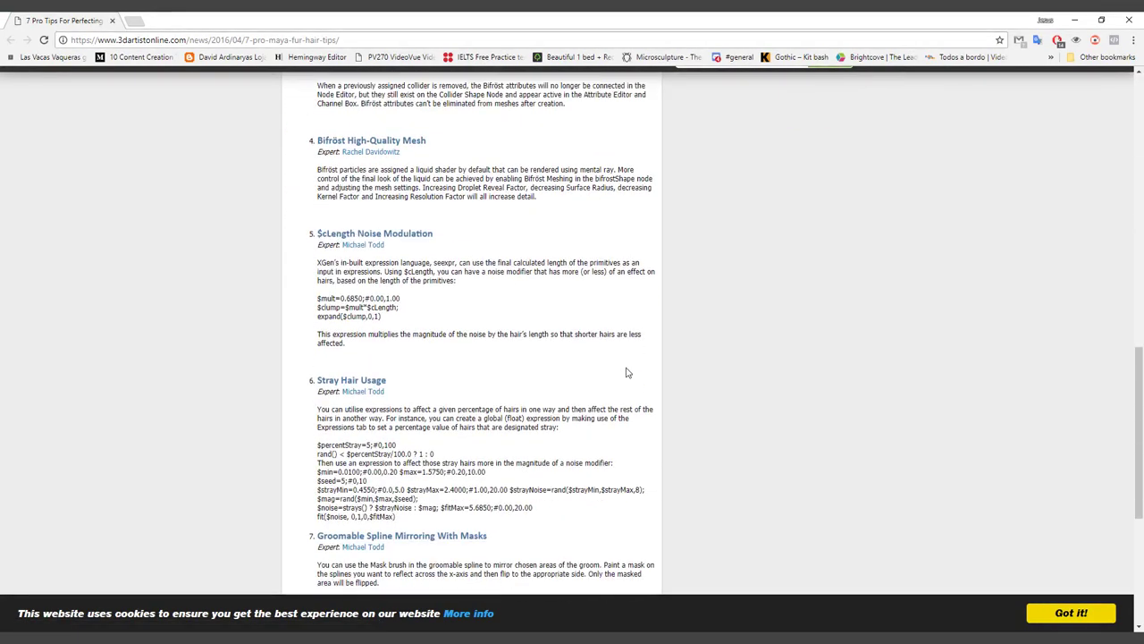
{"action": "scroll", "coordinate": [621, 368], "scroll_direction": "up", "scroll_amount": 2}
{"action": "scroll", "coordinate": [501, 358], "scroll_direction": "down", "scroll_amount": 1}
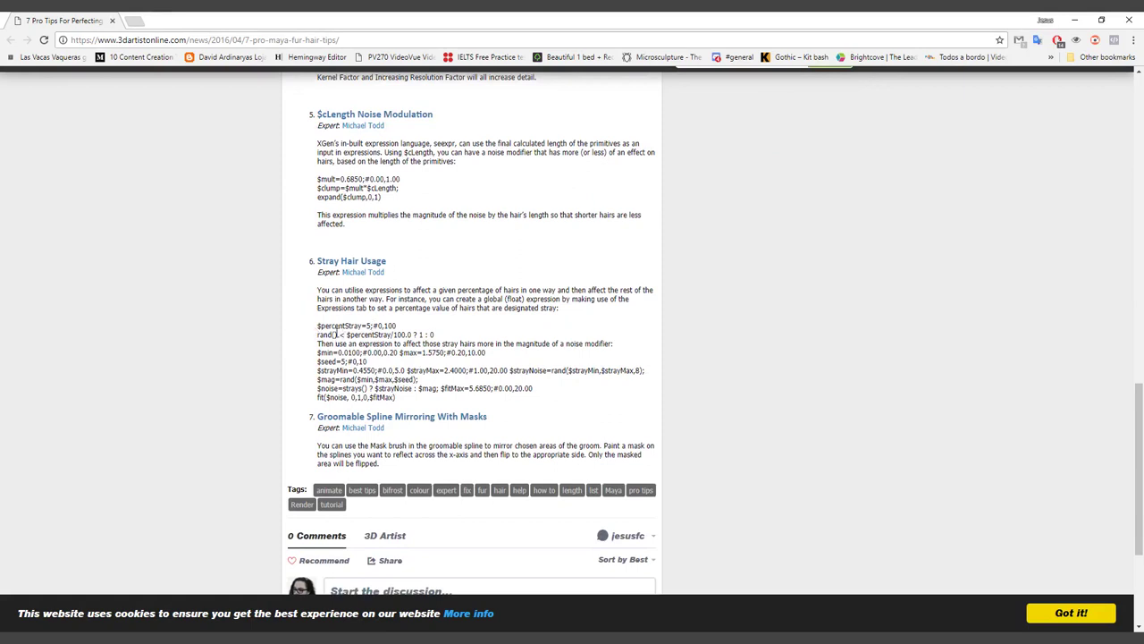
Step: Select the percentStray code lines, then minimize Chrome
{"action": "left_click_drag", "start_coordinate": [317, 326], "coordinate": [366, 327]}
{"action": "mouse_move", "coordinate": [435, 335]}
{"action": "left_mouse_down"}
{"action": "mouse_move", "coordinate": [315, 327]}
{"action": "mouse_move", "coordinate": [422, 336]}
{"action": "left_mouse_up"}
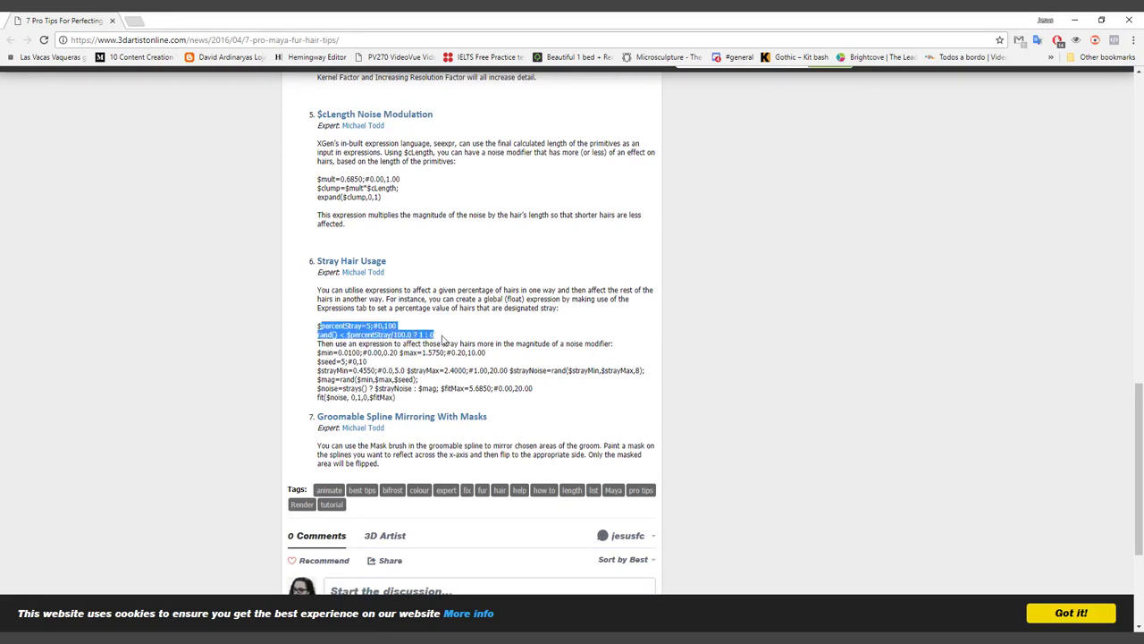
{"action": "left_click", "coordinate": [362, 362]}
{"action": "left_click_drag", "start_coordinate": [317, 353], "coordinate": [487, 400]}
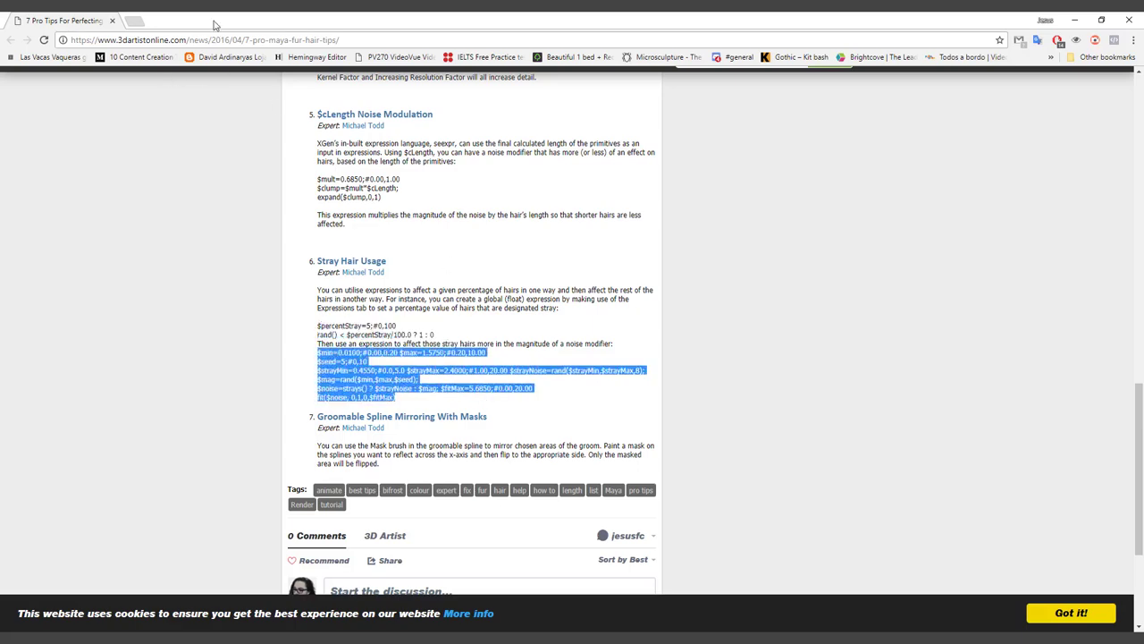
{"action": "key", "text": "super+Down"}
{"action": "key", "text": "super+Down"}
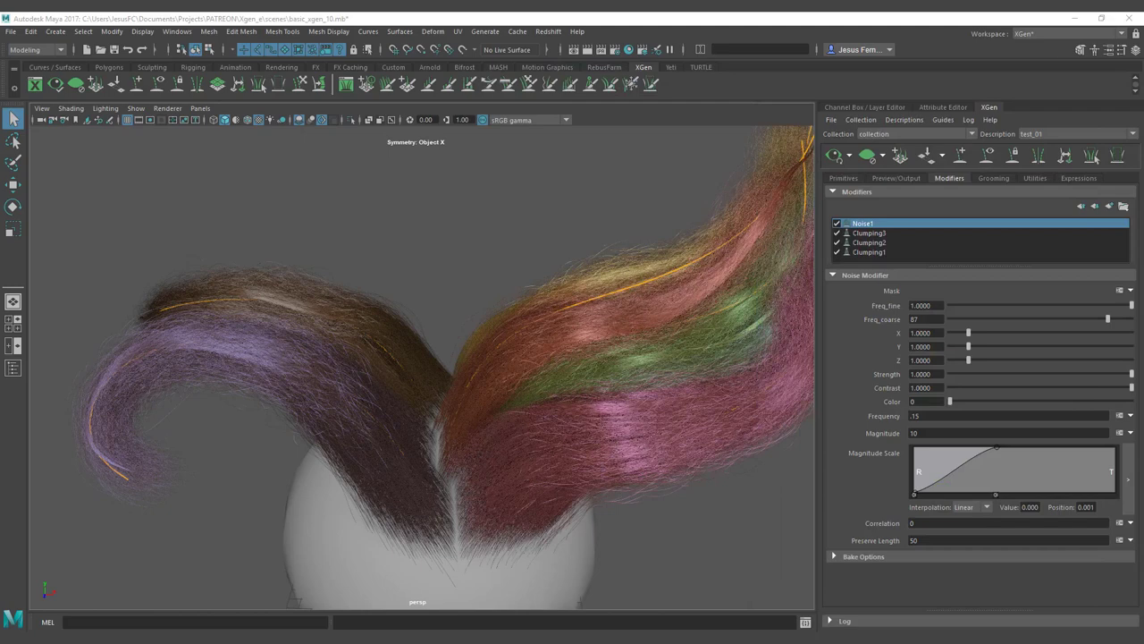
Step: Clear the mask expression, paste the stray-hair code, and trim it to $percentStray=5;
{"action": "left_click", "coordinate": [1120, 291]}
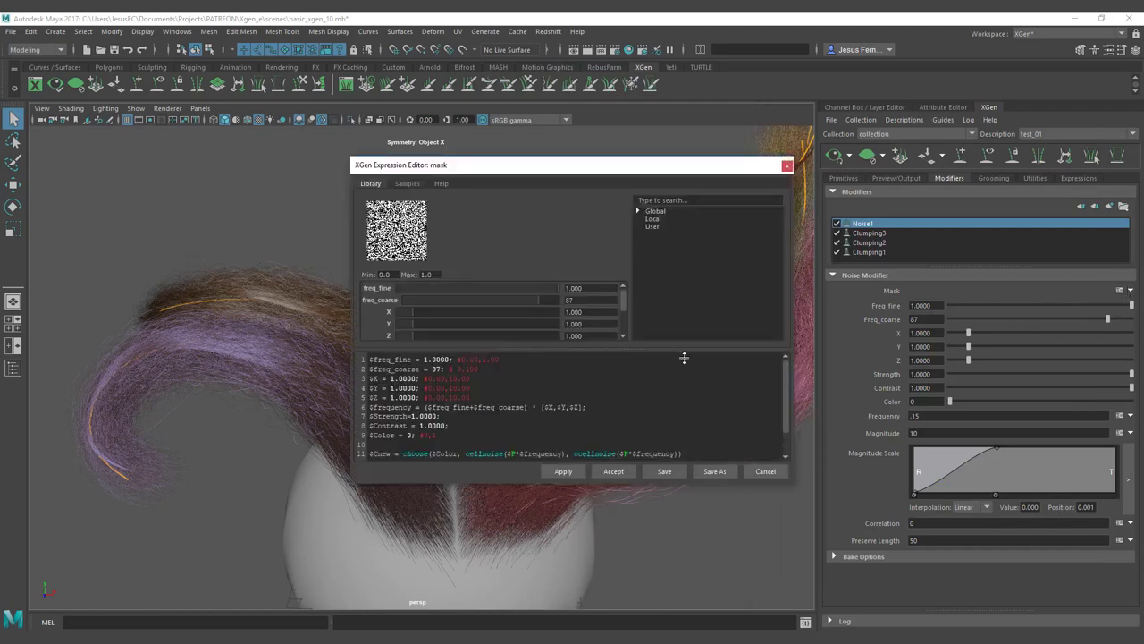
{"action": "key", "text": "ctrl+a"}
{"action": "key", "text": "Delete"}
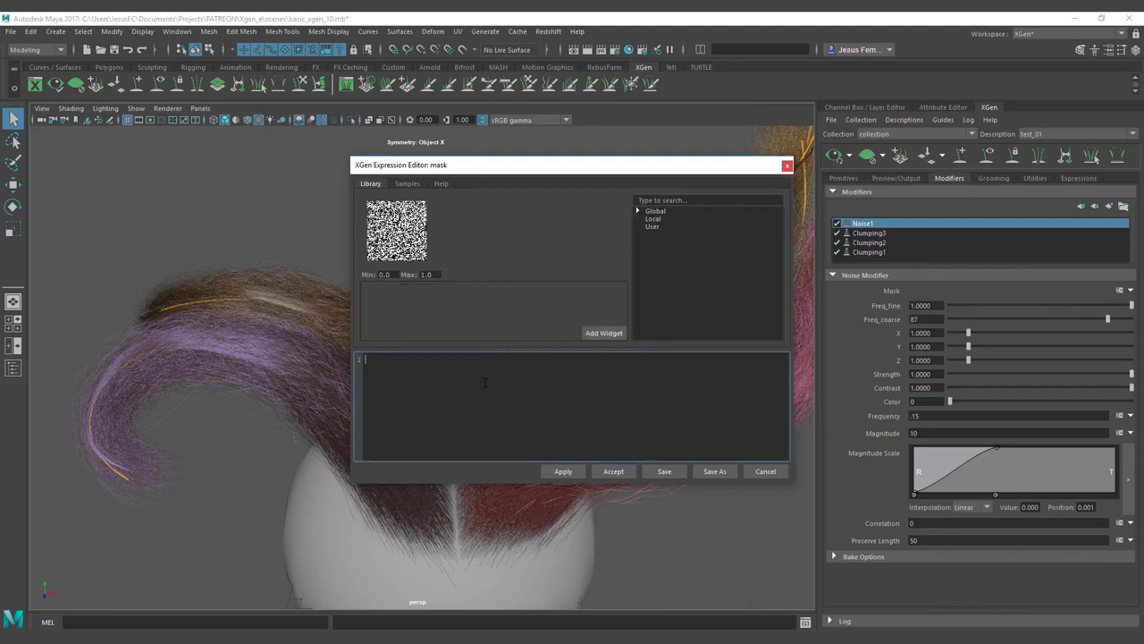
{"action": "type", "text": "$percentStray=5;#0,100 rand() < $percentStray/100.0 ? 1 : 0"}
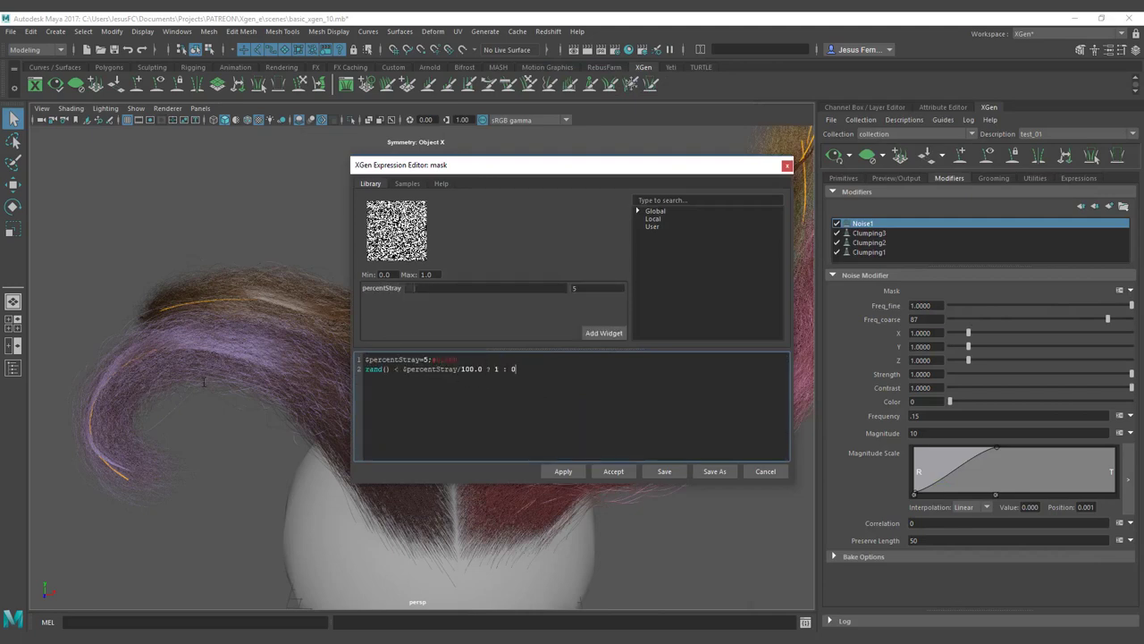
{"action": "key", "text": "shift+Home"}
{"action": "key", "text": "ctrl+c"}
{"action": "key", "text": "BackSpace"}
{"action": "left_click_drag", "start_coordinate": [368, 359], "coordinate": [423, 359]}
{"action": "key", "text": "BackSpace"}
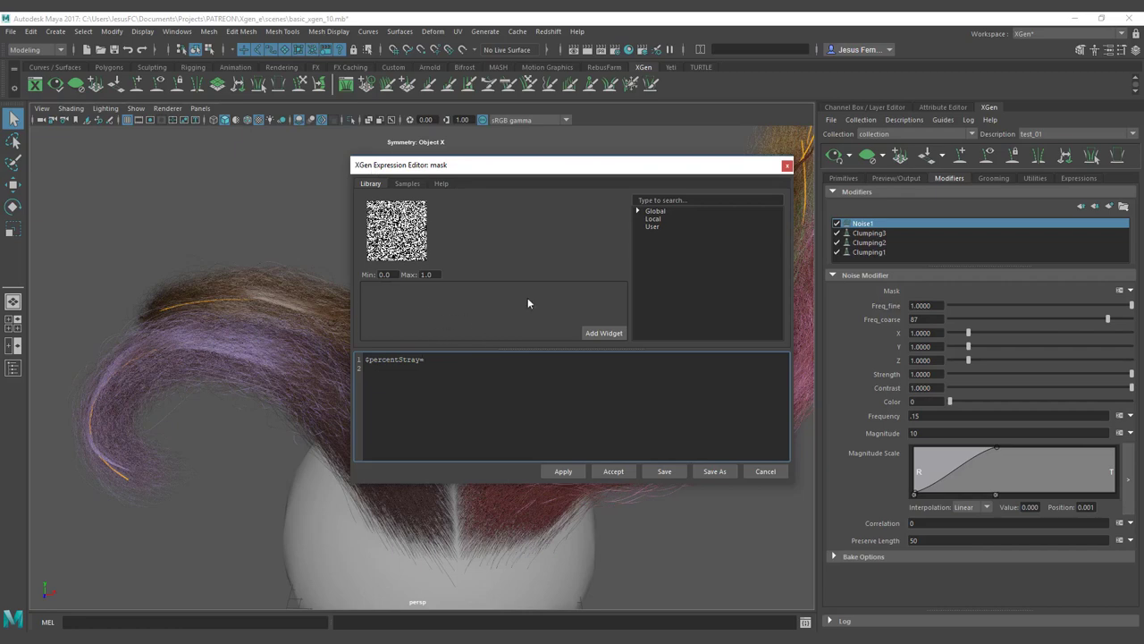
{"action": "type", "text": "5;"}
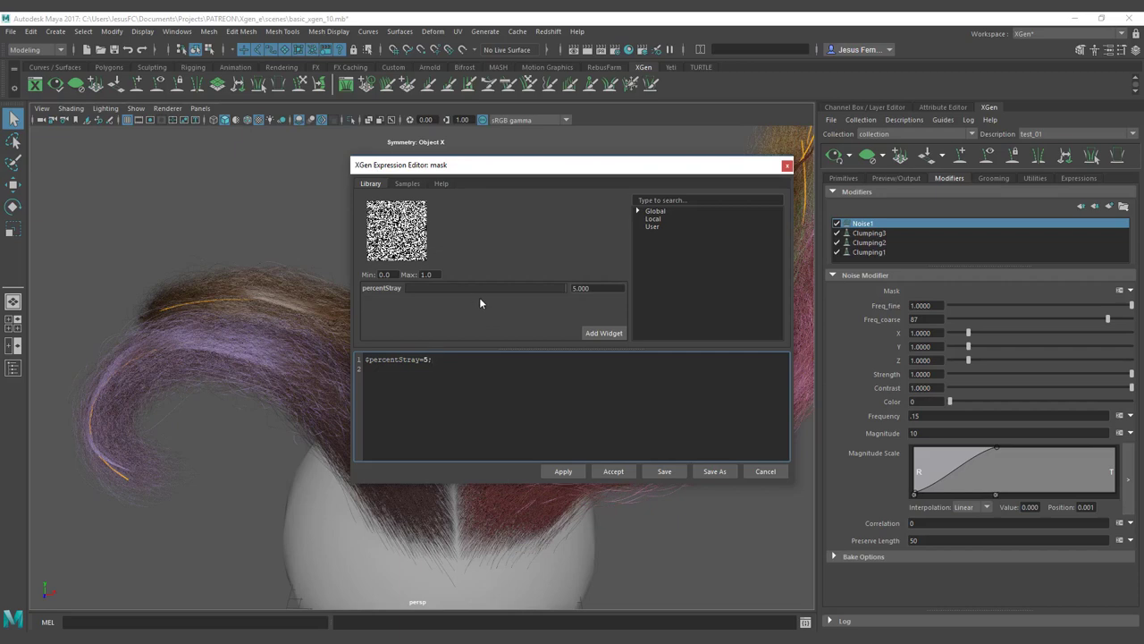
Step: Edit the percentStray range comment and test the slider at values like 19
{"action": "left_click_drag", "start_coordinate": [458, 288], "coordinate": [461, 285]}
{"action": "left_click", "coordinate": [469, 363]}
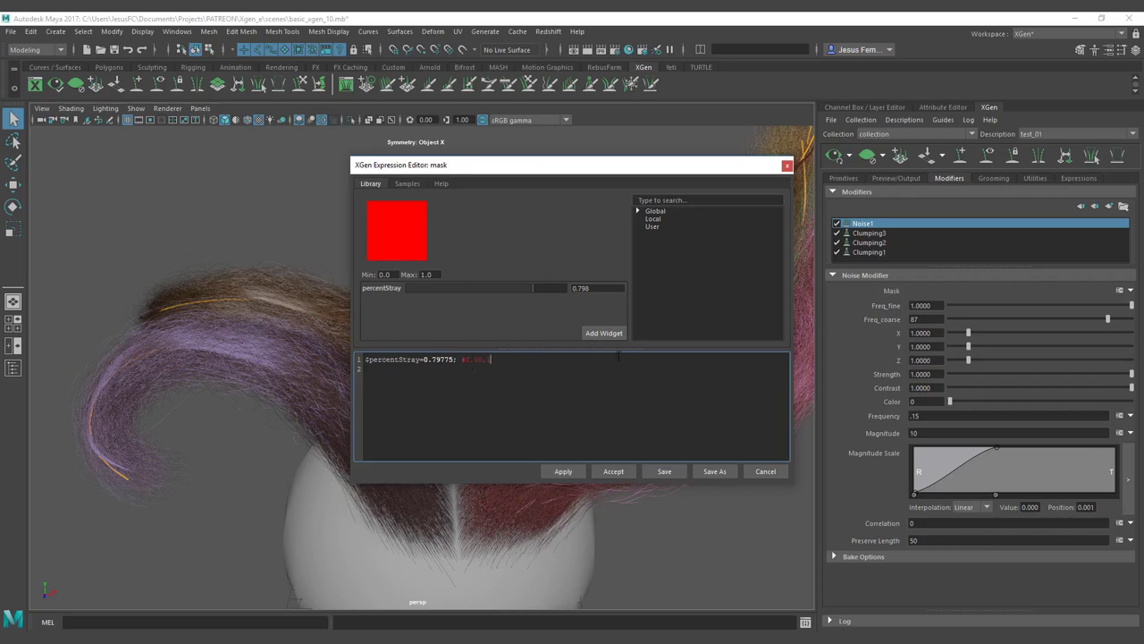
{"action": "left_click_drag", "start_coordinate": [506, 359], "coordinate": [461, 359]}
{"action": "left_click", "coordinate": [484, 360]}
{"action": "type", "text": "00"}
{"action": "left_click_drag", "start_coordinate": [420, 288], "coordinate": [537, 300]}
{"action": "left_click", "coordinate": [475, 359]}
{"action": "left_click_drag", "start_coordinate": [517, 288], "coordinate": [447, 295]}
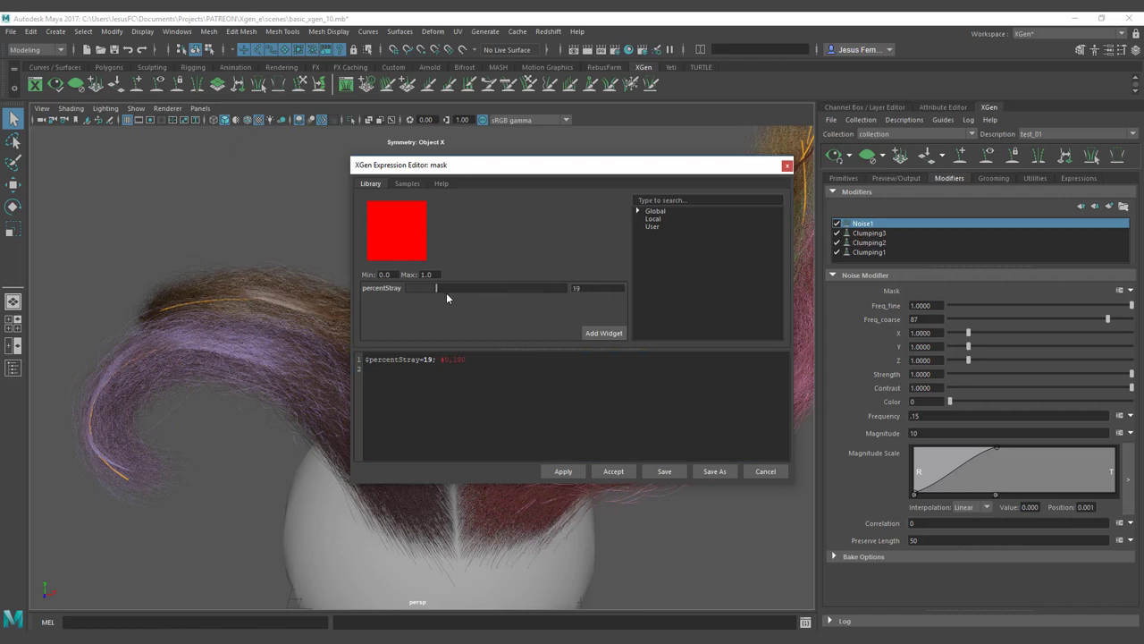
{"action": "mouse_move", "coordinate": [531, 290]}
{"action": "left_mouse_down"}
{"action": "mouse_move", "coordinate": [567, 289]}
{"action": "mouse_move", "coordinate": [521, 297]}
{"action": "left_mouse_up"}
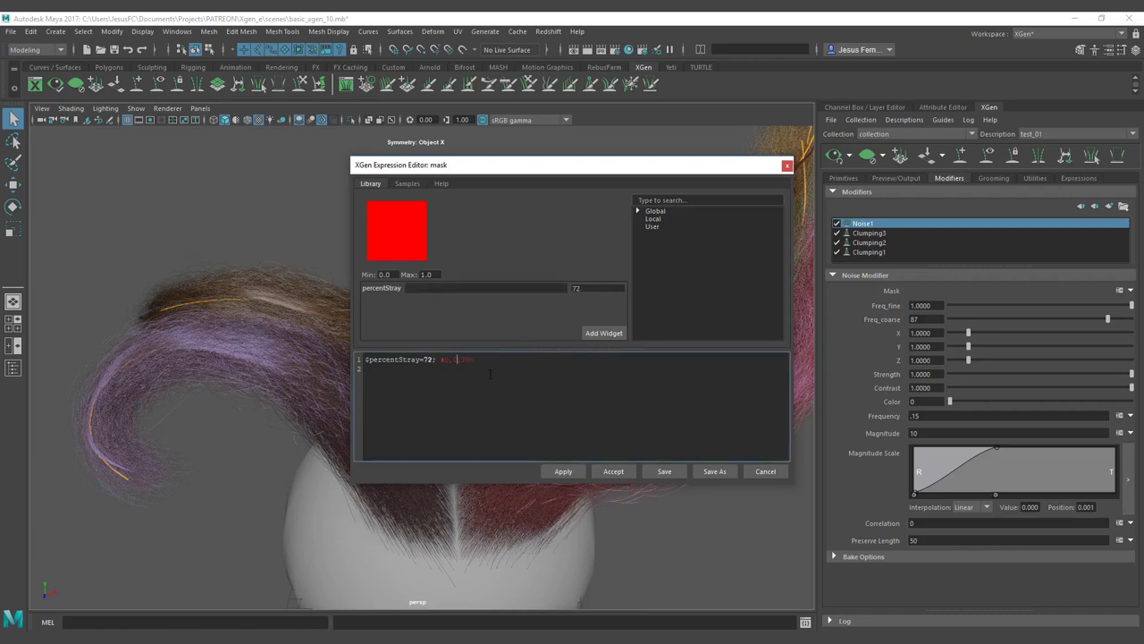
Step: Complete the range as #0.00,100 and drag percentStray to about 54
{"action": "type", "text": ",10"}
{"action": "left_click", "coordinate": [435, 360]}
{"action": "type", "text": "0"}
{"action": "left_click_drag", "start_coordinate": [512, 282], "coordinate": [474, 291]}
{"action": "left_click", "coordinate": [514, 360]}
Step: Paste back rand() < $percentStray/100.0 ? 1 : 0, then apply with percentStray lowered to 7.49
{"action": "key", "text": "ctrl+v"}
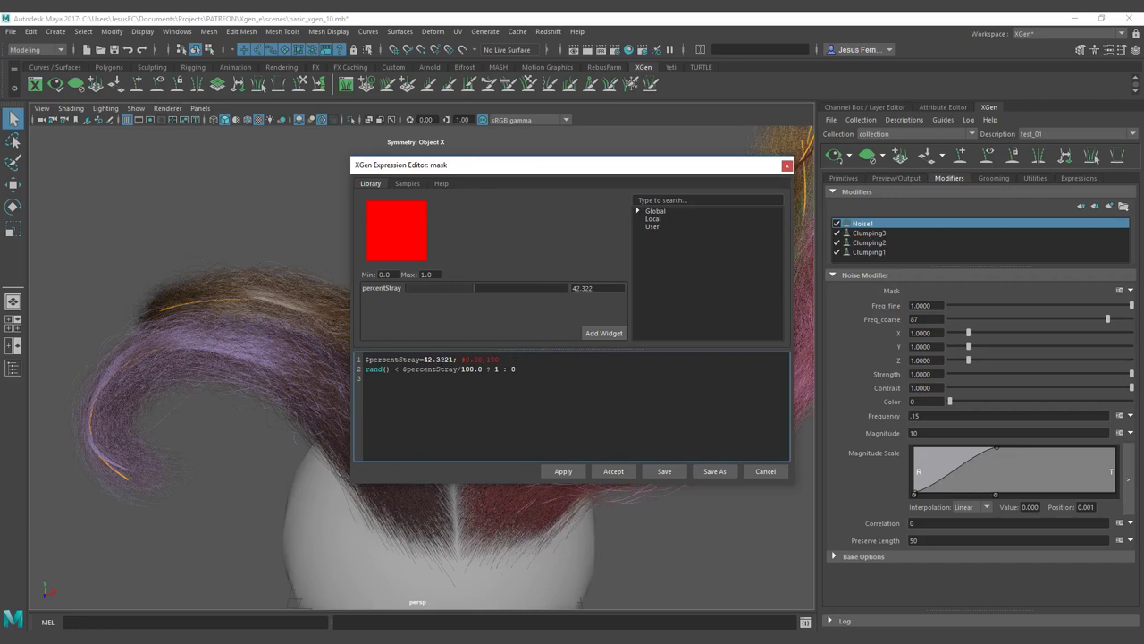
{"action": "left_click_drag", "start_coordinate": [496, 369], "coordinate": [508, 369]}
{"action": "left_click", "coordinate": [543, 407]}
{"action": "left_click", "coordinate": [561, 471]}
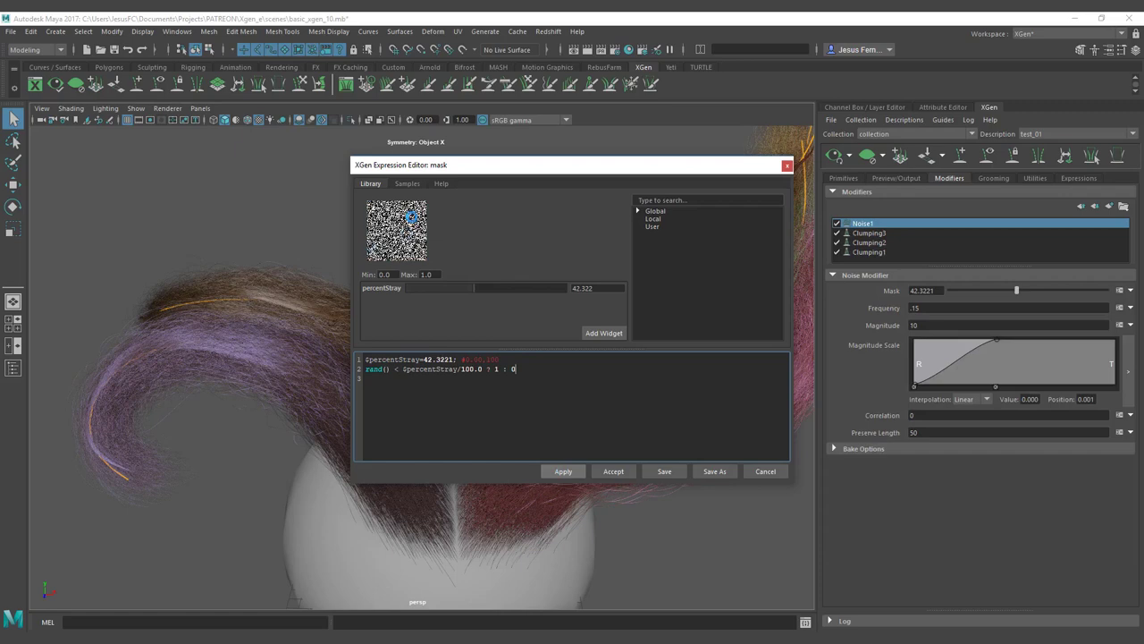
{"action": "left_click_drag", "start_coordinate": [460, 287], "coordinate": [421, 290]}
{"action": "left_click", "coordinate": [562, 472]}
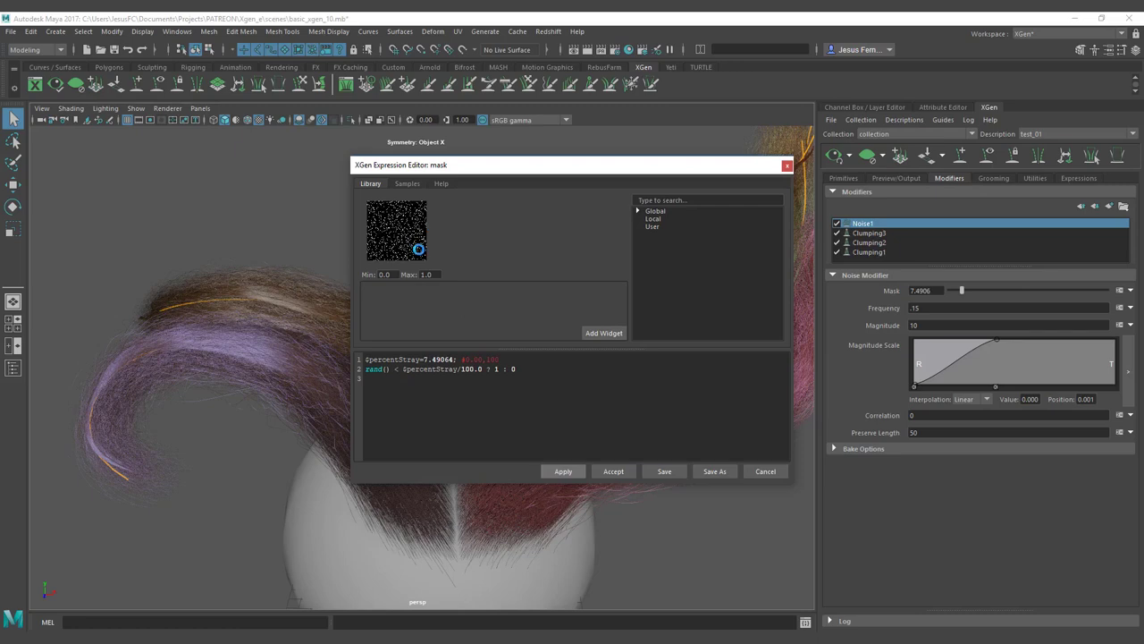
Step: Close the editor and adjust the Noise1 Mask slider, settling at 2.67
{"action": "left_click", "coordinate": [787, 166]}
{"action": "left_click_drag", "start_coordinate": [532, 265], "coordinate": [559, 259], "text": "alt"}
{"action": "left_click_drag", "start_coordinate": [963, 292], "coordinate": [954, 291]}
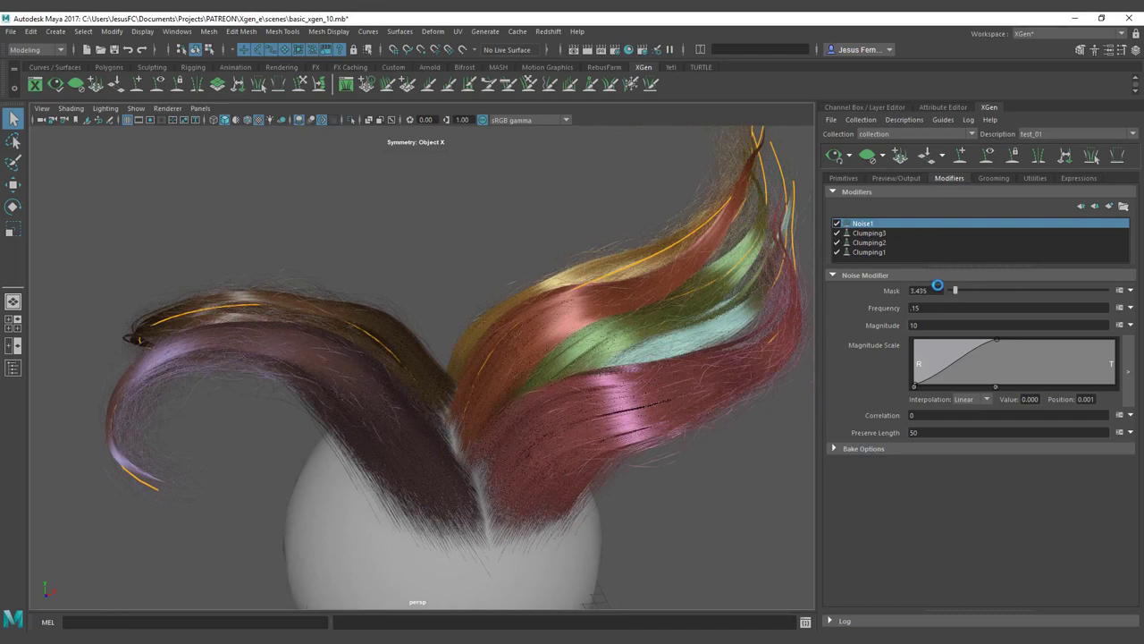
{"action": "left_click", "coordinate": [937, 286]}
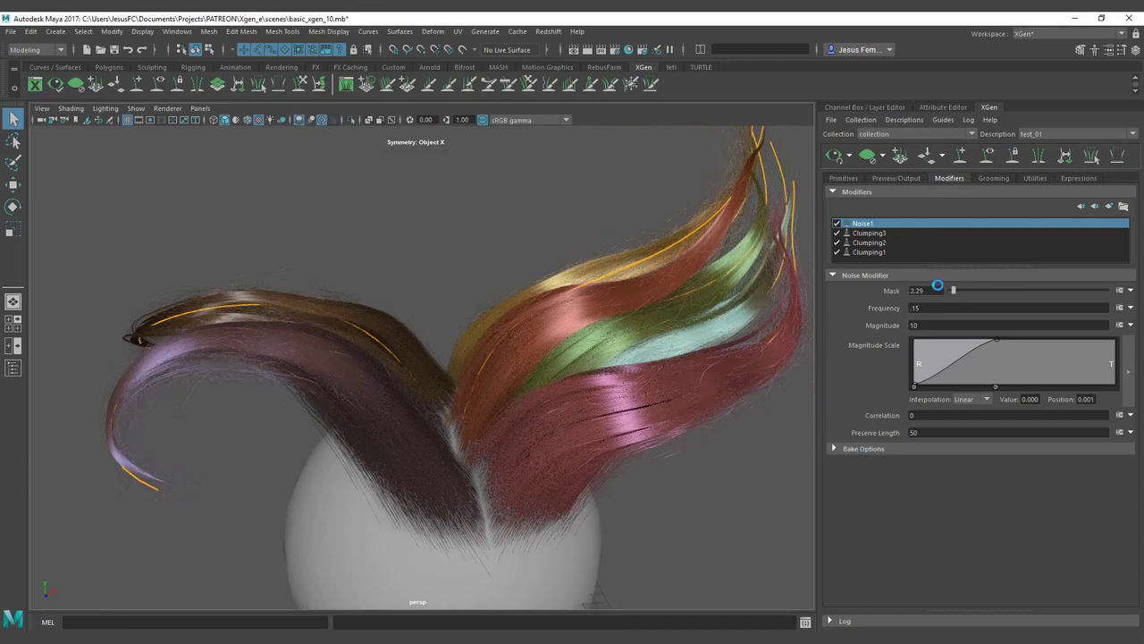
{"action": "left_click", "coordinate": [960, 289]}
{"action": "left_click", "coordinate": [995, 287]}
{"action": "left_click", "coordinate": [952, 290]}
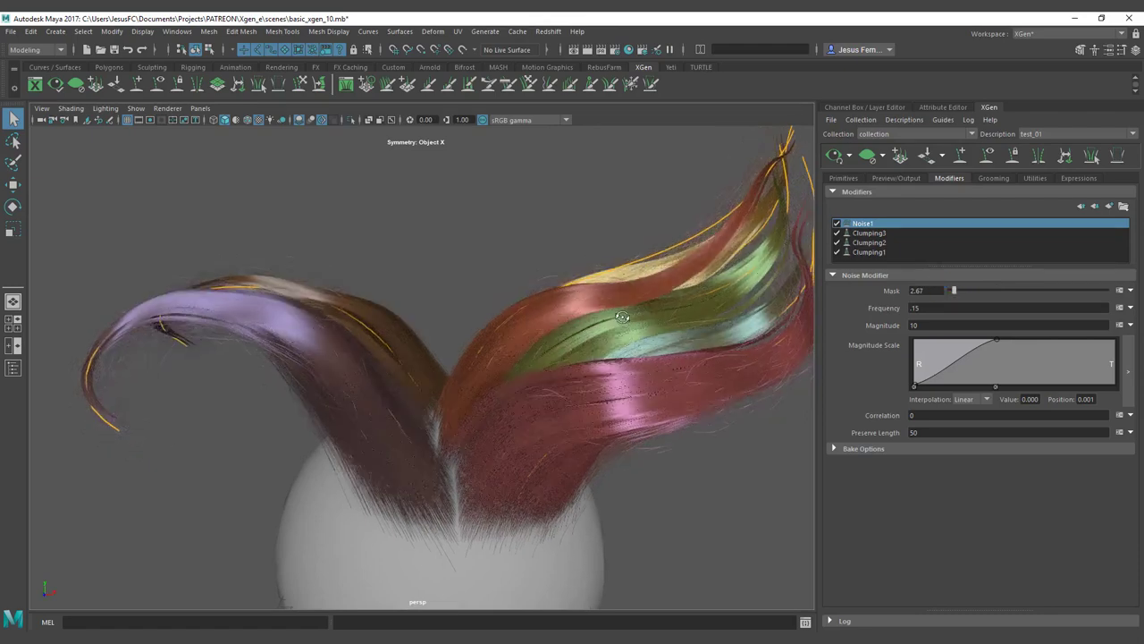
Step: Lower the Noise1 modifier Magnitude to 5, then view the sparser stray strands up close
{"action": "left_click", "coordinate": [863, 326]}
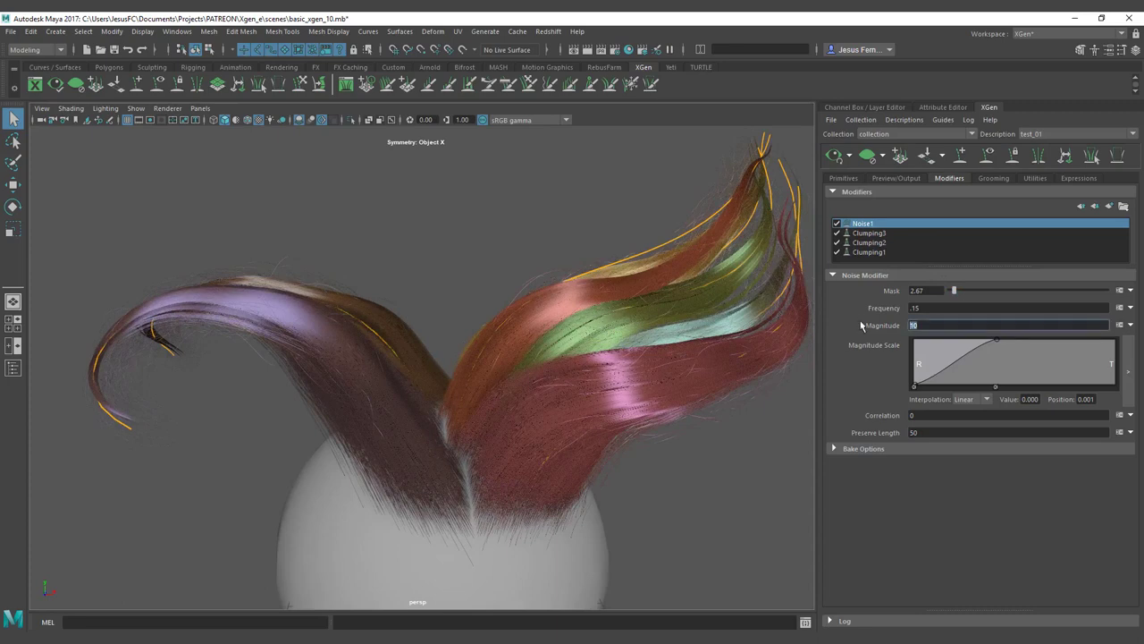
{"action": "type", "text": "05"}
{"action": "key", "text": "Return"}
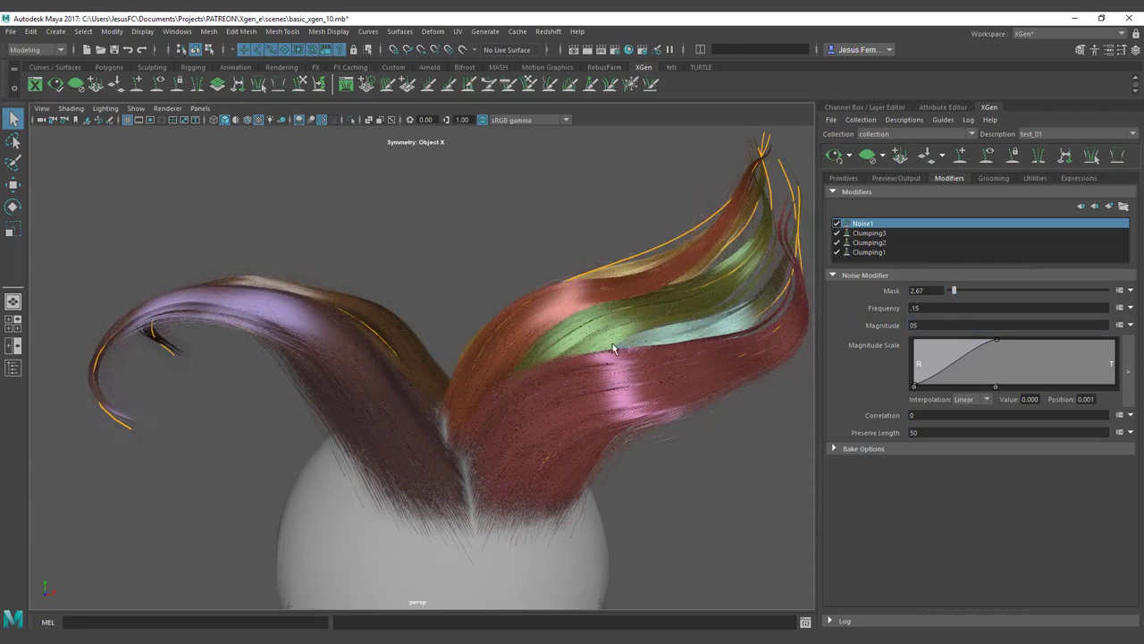
{"action": "left_click_drag", "start_coordinate": [643, 358], "coordinate": [549, 407], "text": "alt"}
{"action": "scroll", "coordinate": [289, 358], "scroll_direction": "up", "scroll_amount": 5}
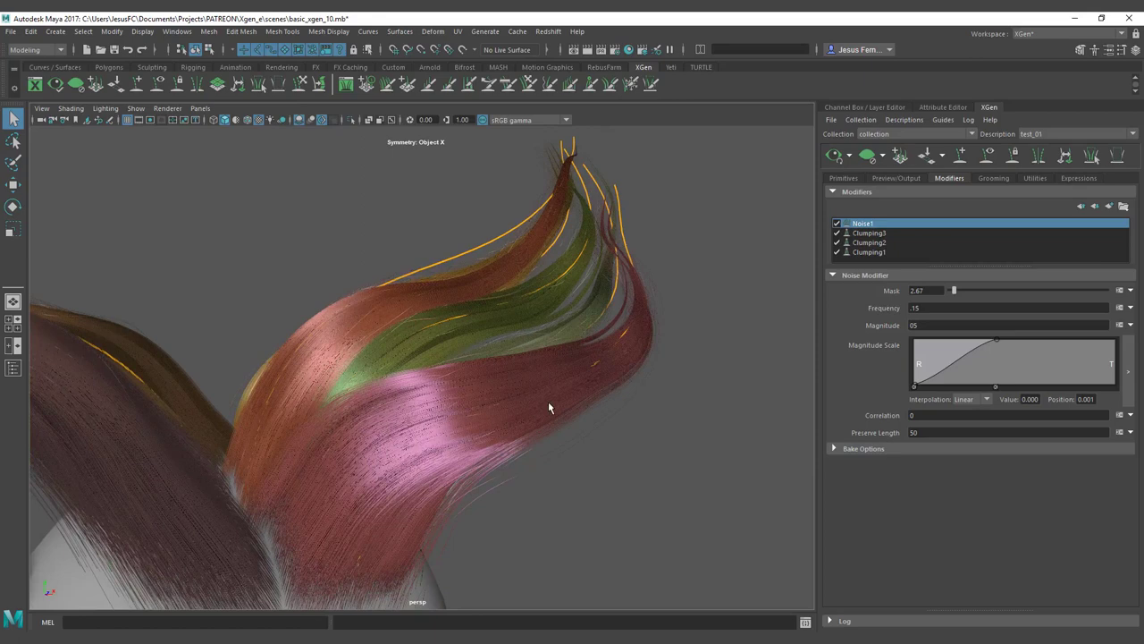